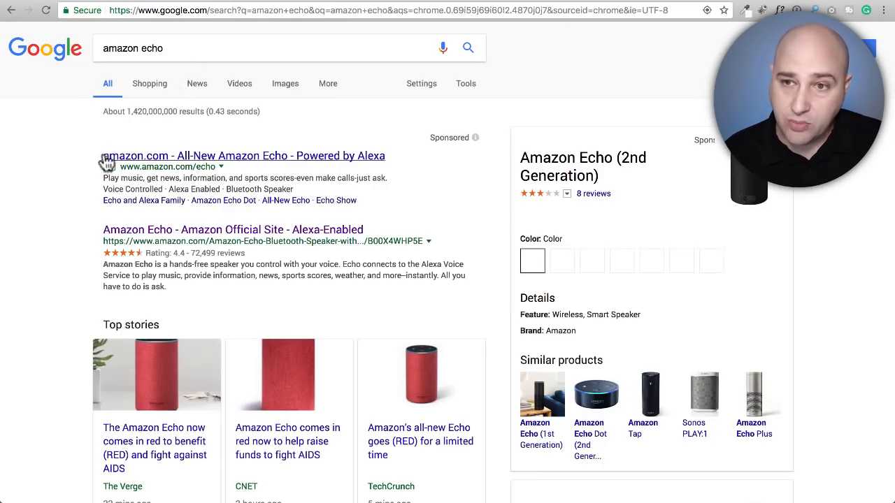
# - Look through the Google results for "amazon echo", from the ads and top stories down to the review listings
pyautogui.scroll(-2, 97, 158)
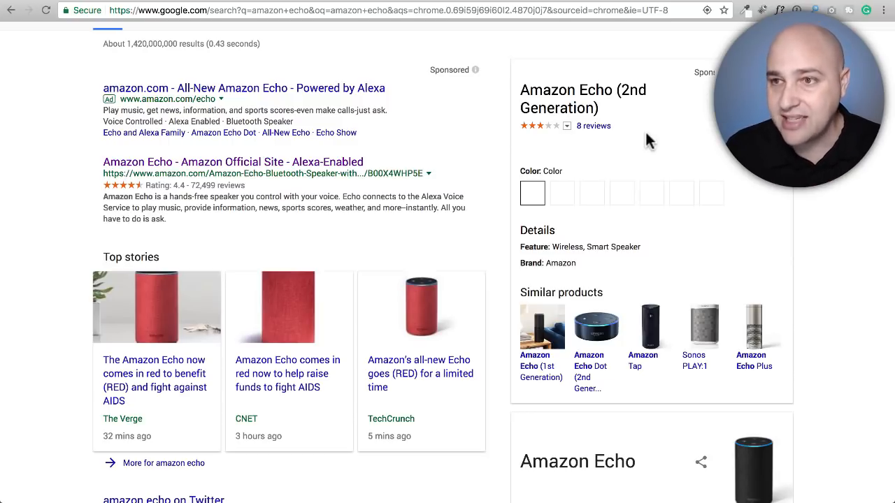
pyautogui.scroll(-4, 32, 165)
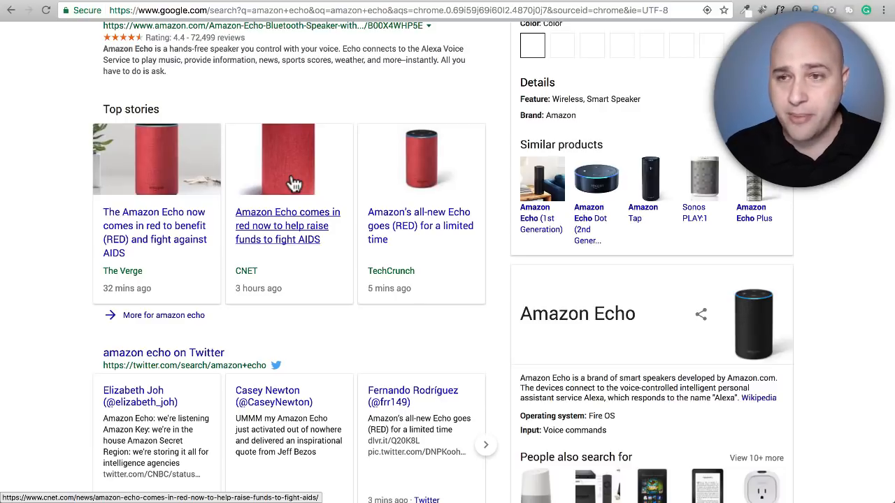
pyautogui.scroll(-5, 21, 168)
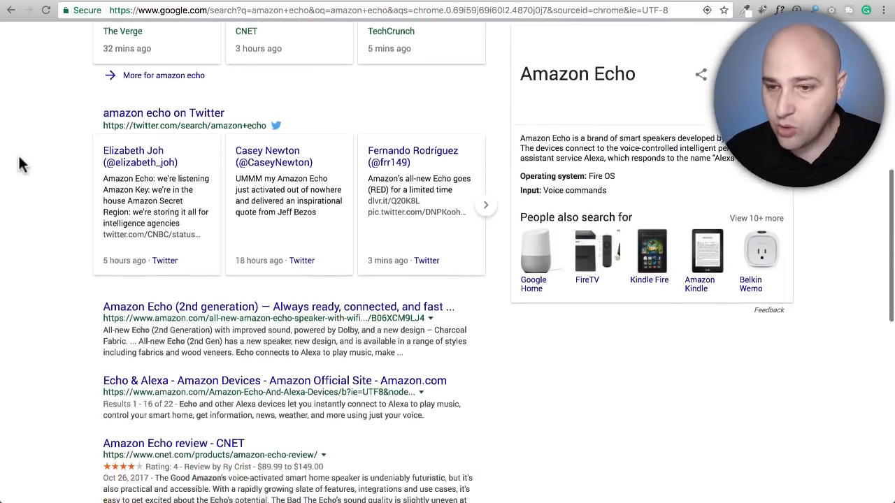
pyautogui.scroll(-5, 21, 161)
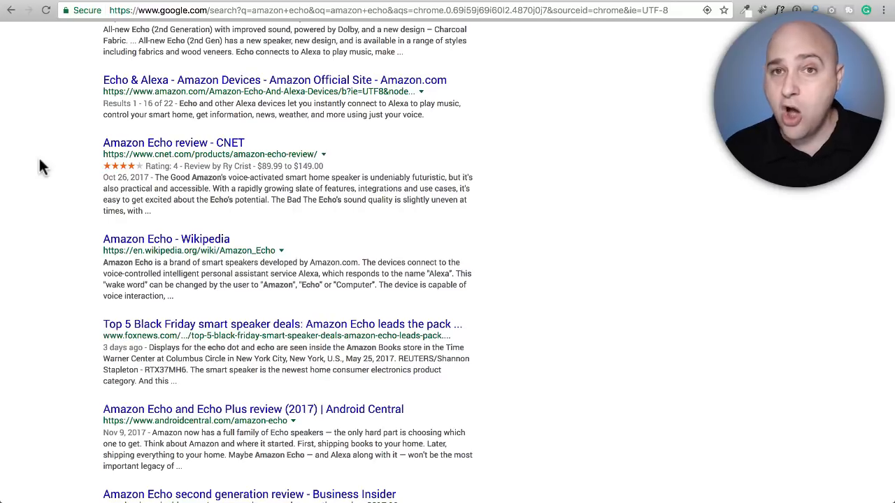
pyautogui.scroll(10, 42, 161)
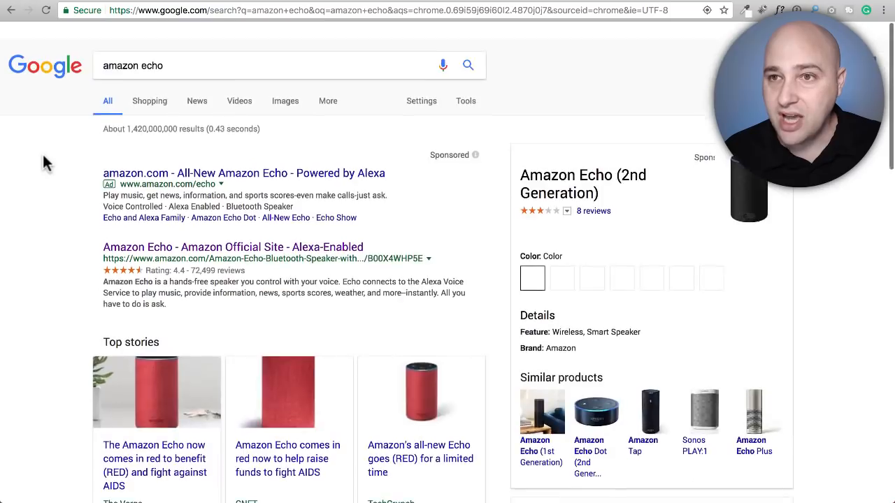
# - Look through the Google results for "bruno mars concert tickets" and "tri tip sous vide recipe", noting event dates, ratings and recipe snippets
pyautogui.click(297, 10)
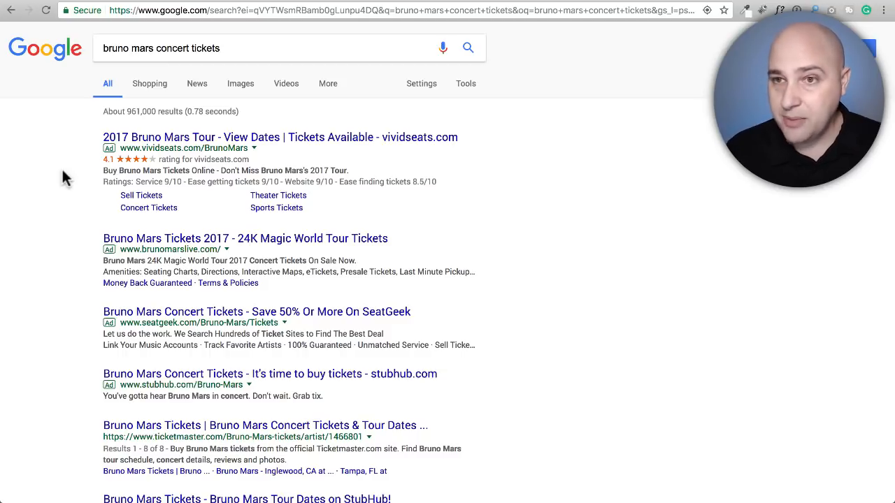
pyautogui.scroll(-5, 62, 171)
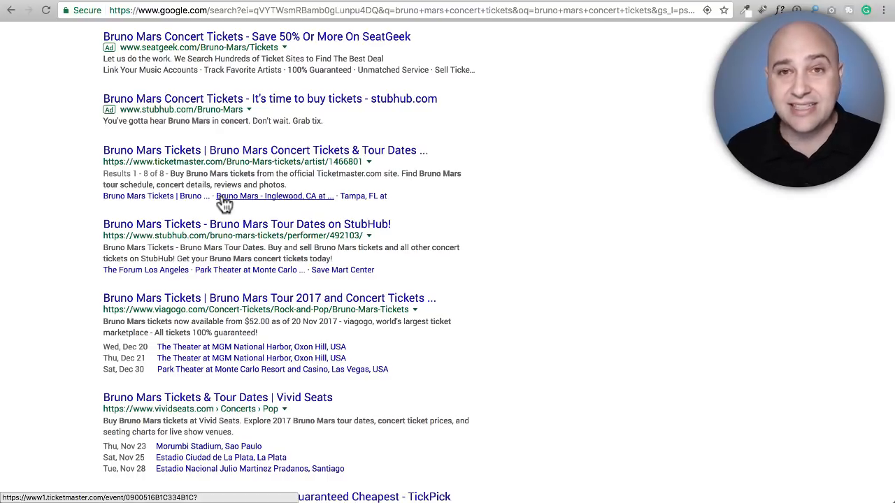
pyautogui.scroll(-5, 224, 203)
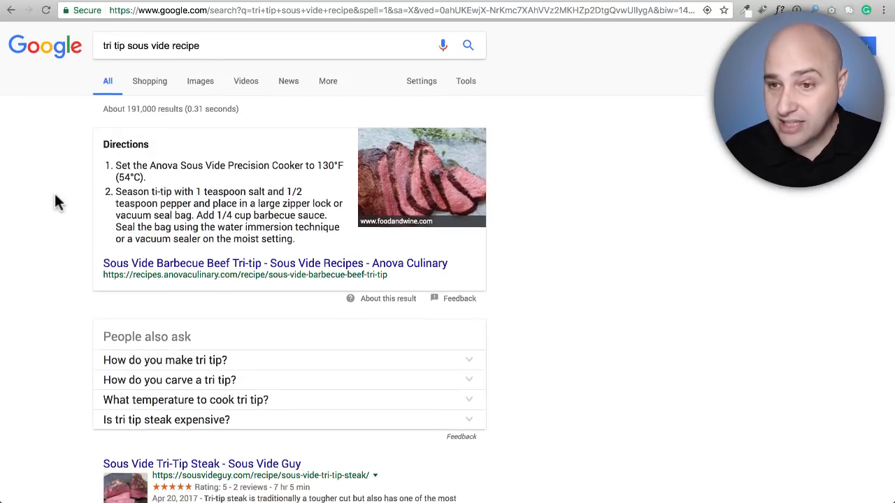
pyautogui.scroll(-5, 58, 203)
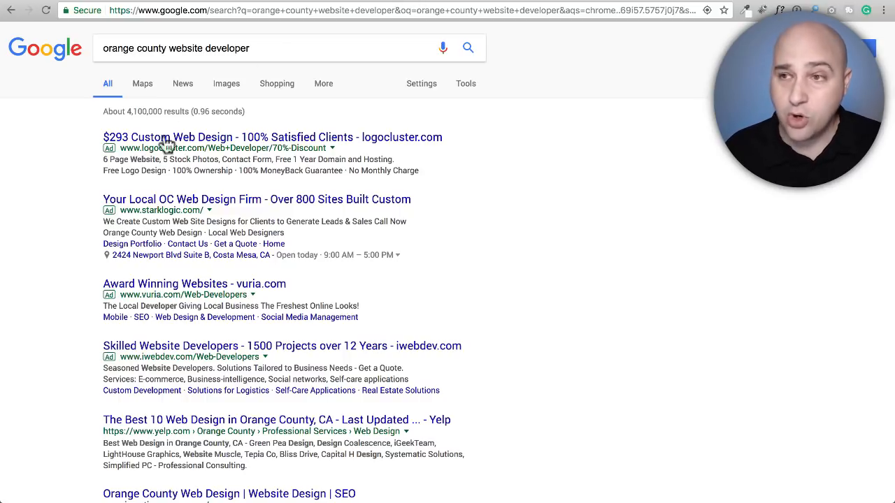
# - Examine the ads and organic listings in the Google results for "orange county website developer"
pyautogui.scroll(-5, 63, 157)
pyautogui.scroll(-7, 64, 156)
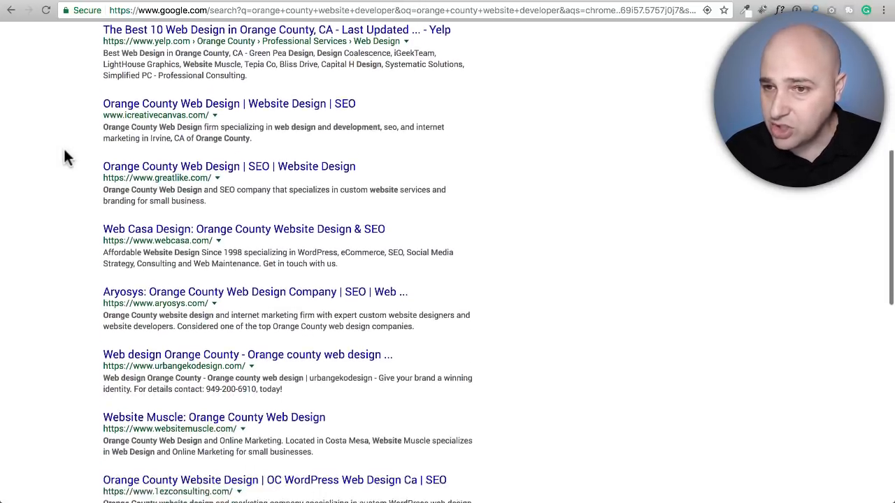
pyautogui.scroll(-2, 64, 156)
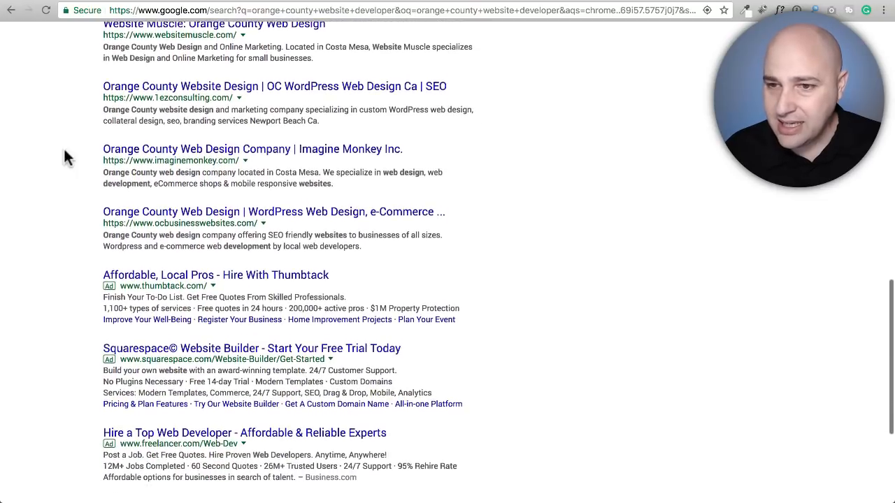
pyautogui.scroll(5, 64, 156)
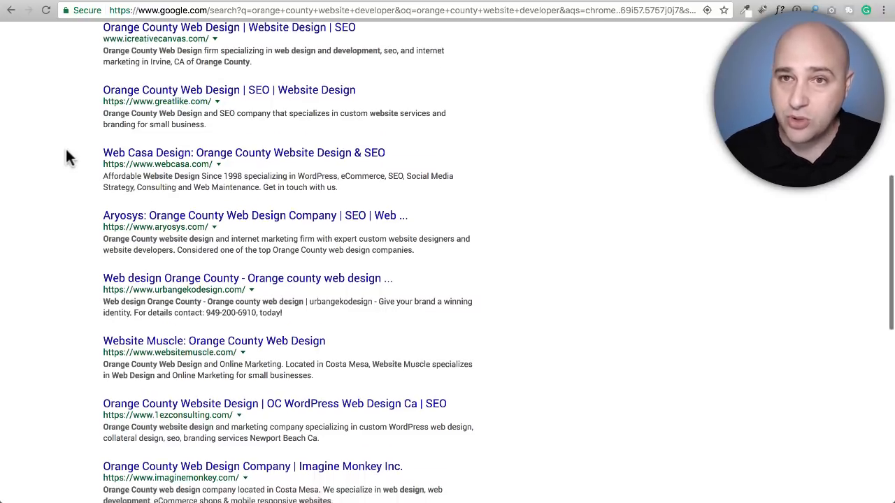
pyautogui.scroll(5, 65, 157)
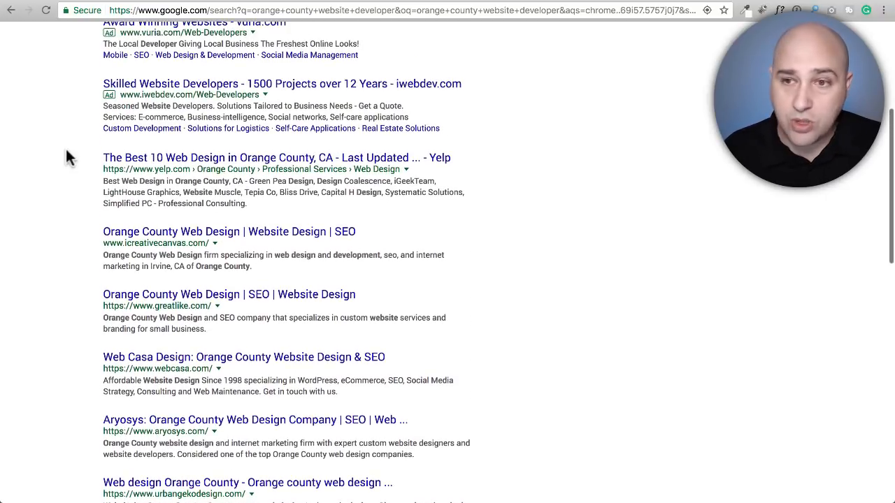
pyautogui.scroll(-5, 68, 157)
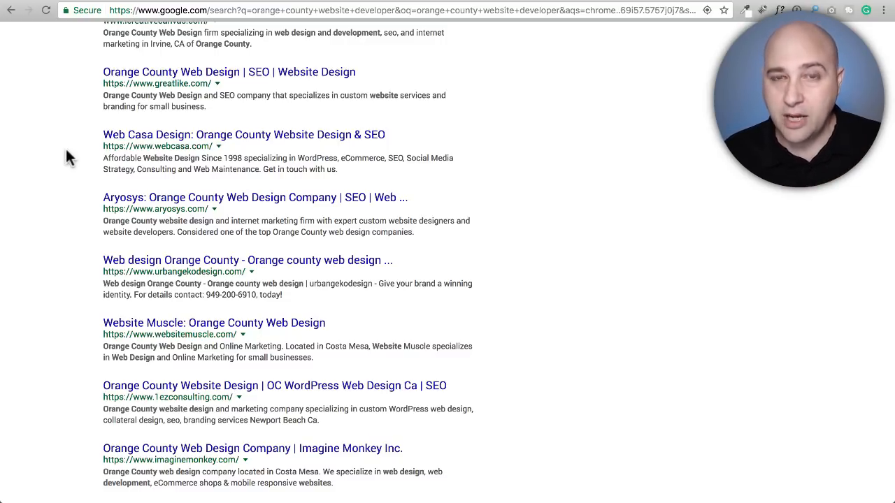
# - Open the Search Engine Land article on voice search and view its headline and lead image
pyautogui.click(191, 2)
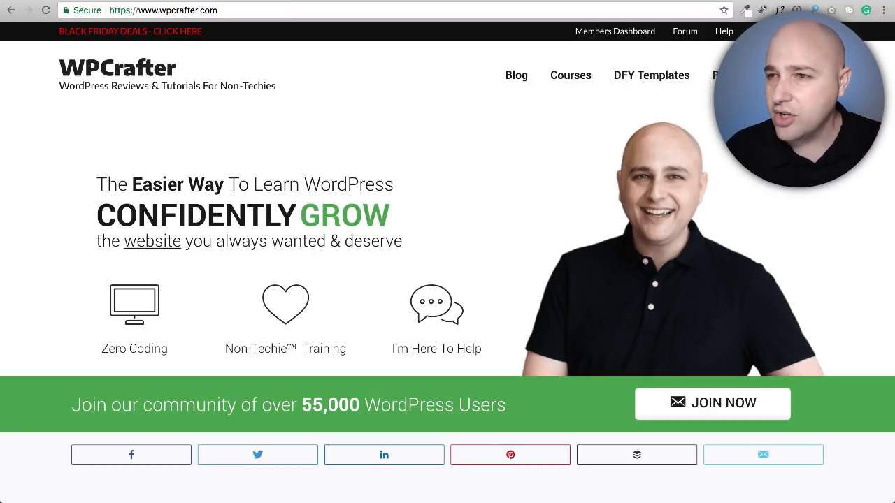
pyautogui.click(576, 0)
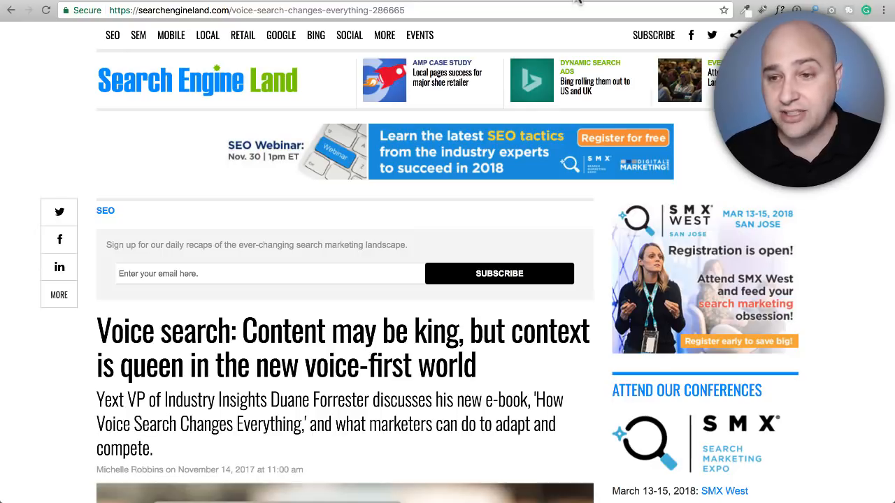
pyautogui.scroll(-2, 261, 221)
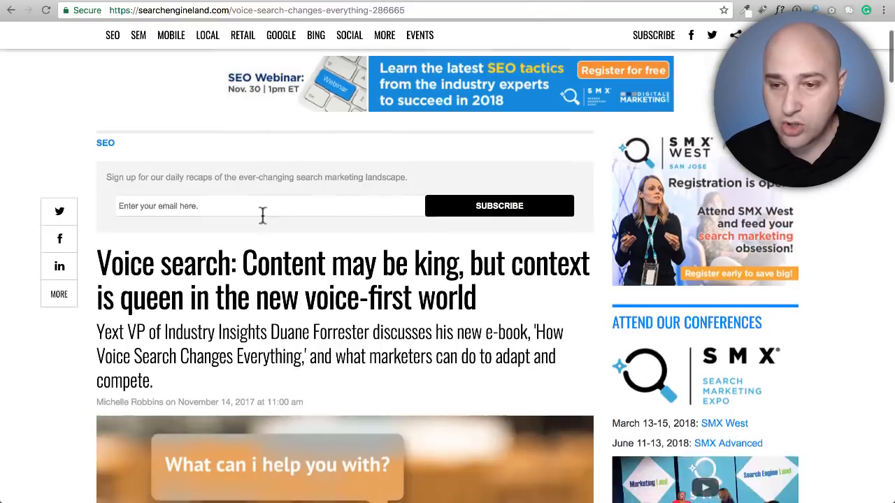
pyautogui.scroll(-4, 262, 216)
pyautogui.scroll(1, 262, 214)
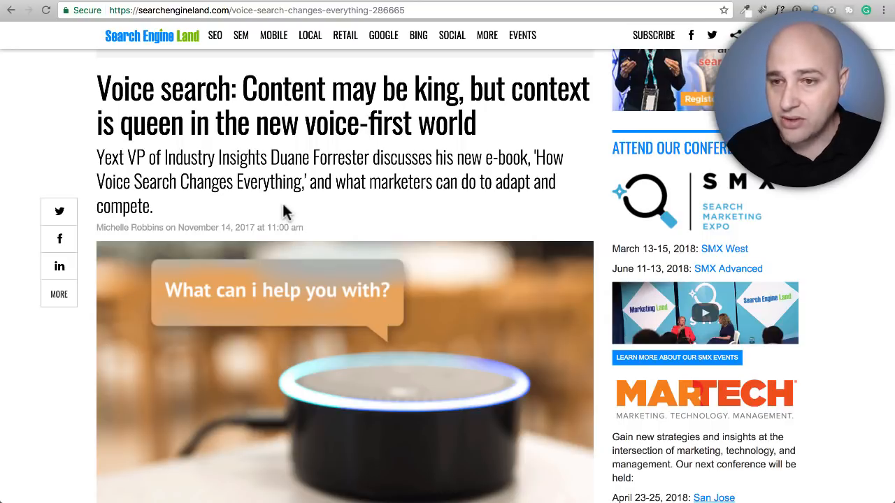
# - Find the list of specific tactics in the voice search article and highlight the item on using Schema to mark up content
pyautogui.scroll(-10, 283, 203)
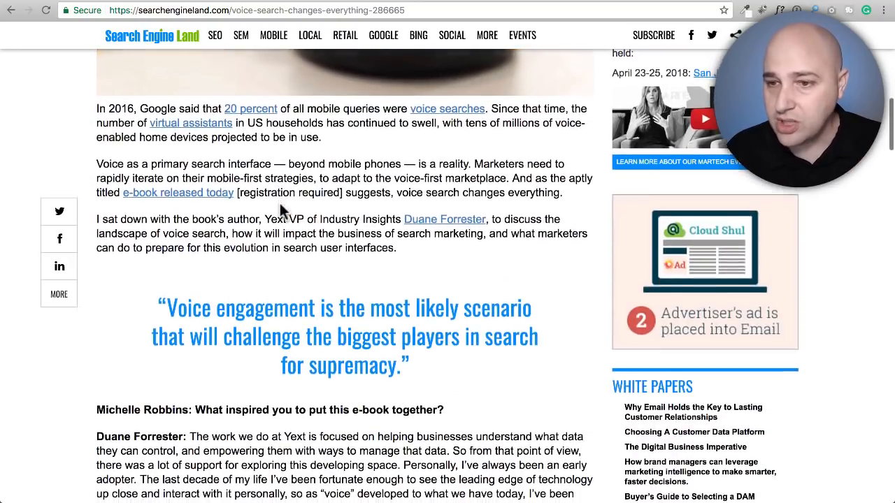
pyautogui.scroll(-10, 280, 204)
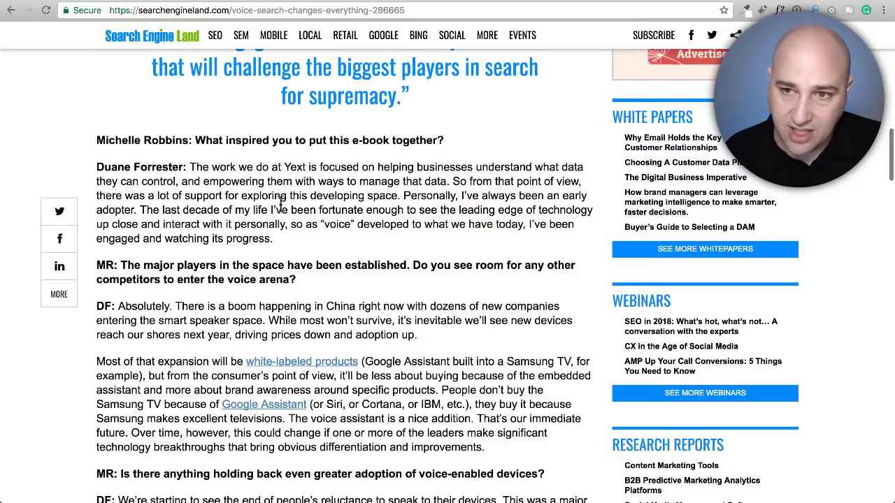
pyautogui.scroll(-10, 281, 204)
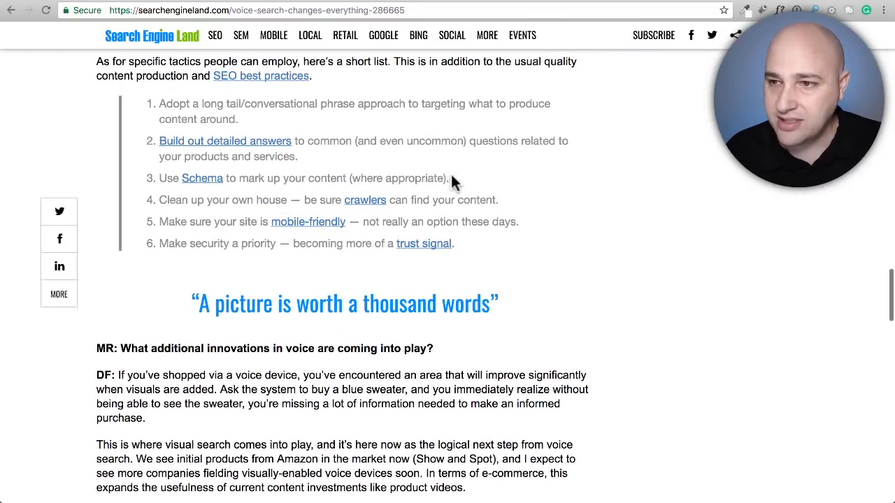
pyautogui.moveTo(450, 178); pyautogui.dragTo(156, 182)
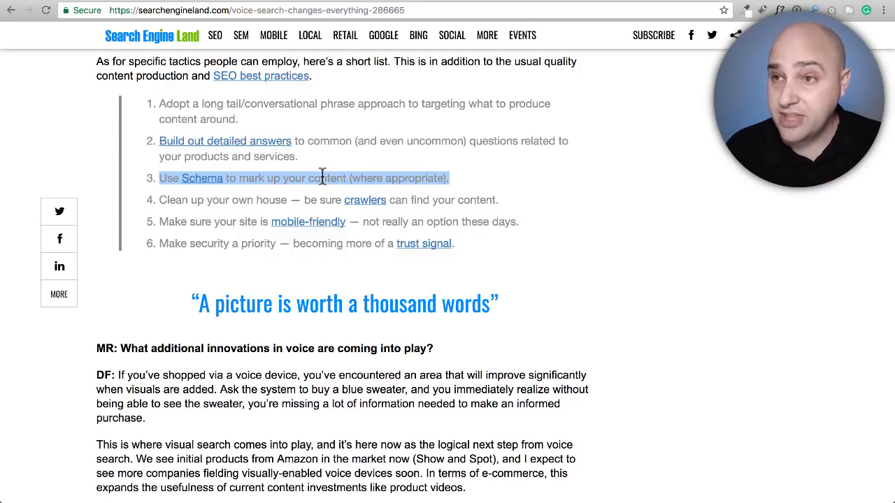
# - View the Google Home store page and the Amazon product page for the Echo (2nd Generation)
pyautogui.click(472, 2)
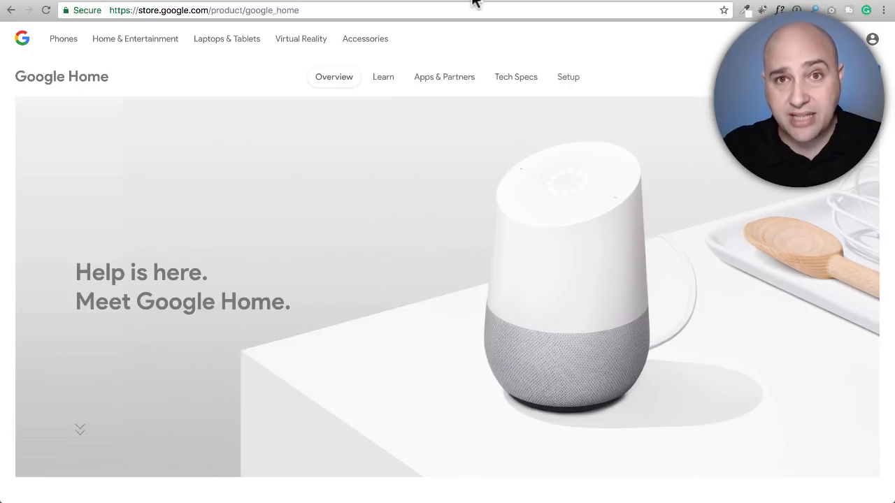
pyautogui.click(527, 1)
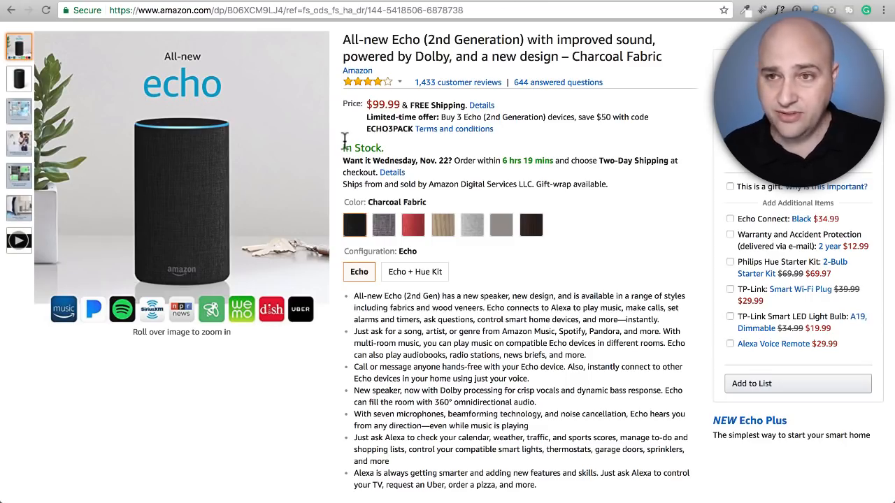
pyautogui.scroll(2, 344, 144)
pyautogui.scroll(-2, 344, 142)
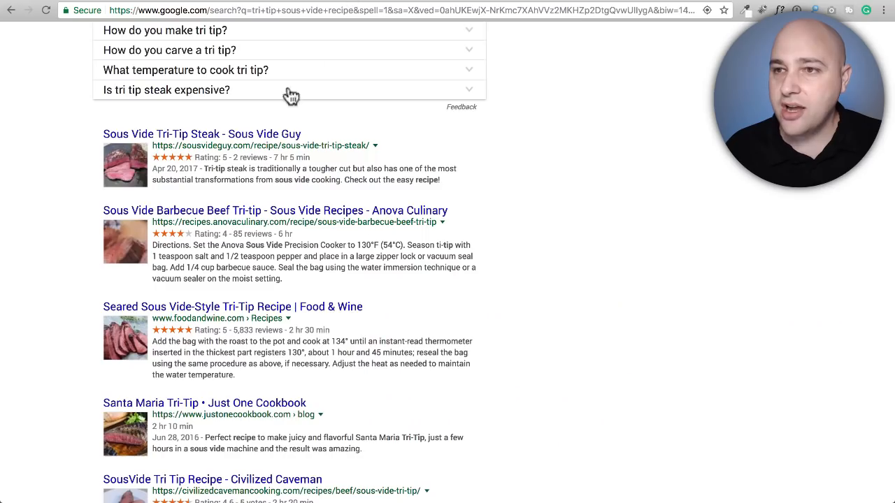
# - Return to the tri tip sous vide recipe results and compare the featured directions with the rated recipe listings
pyautogui.scroll(5, 290, 97)
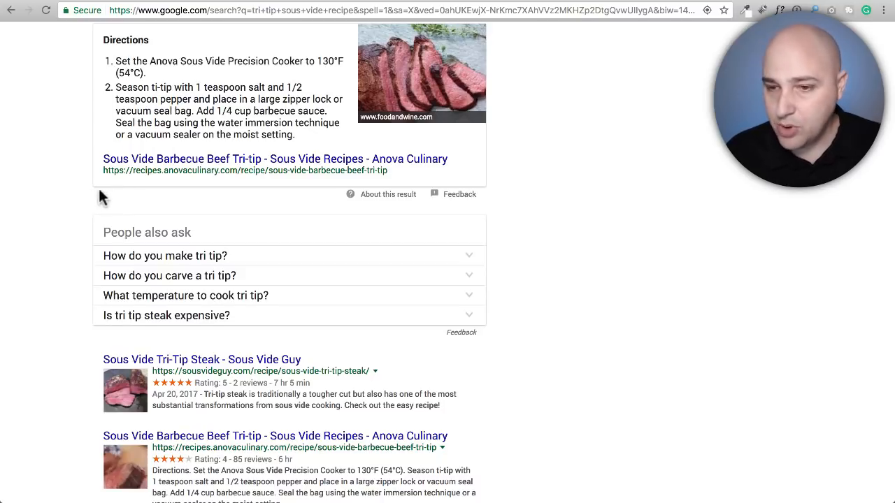
pyautogui.scroll(-5, 74, 200)
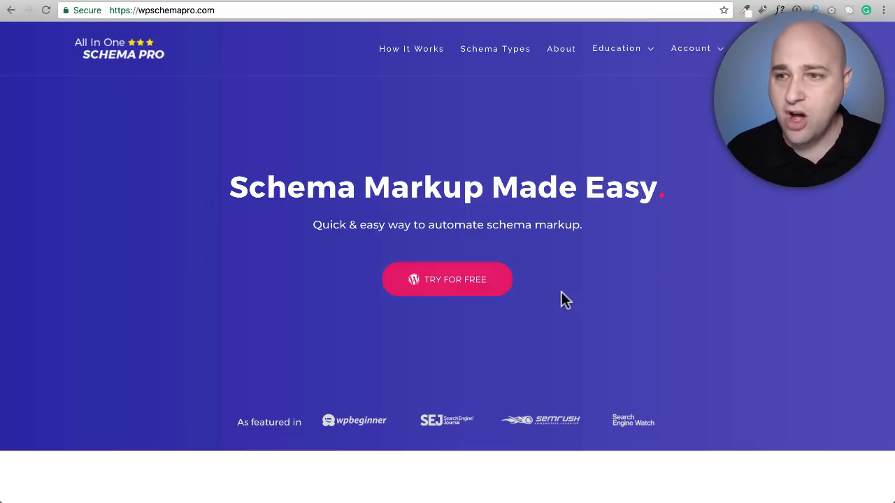
# - Look through the Schema Pro homepage, examining the supported schema types and the Google compatibility section
pyautogui.scroll(-5, 562, 281)
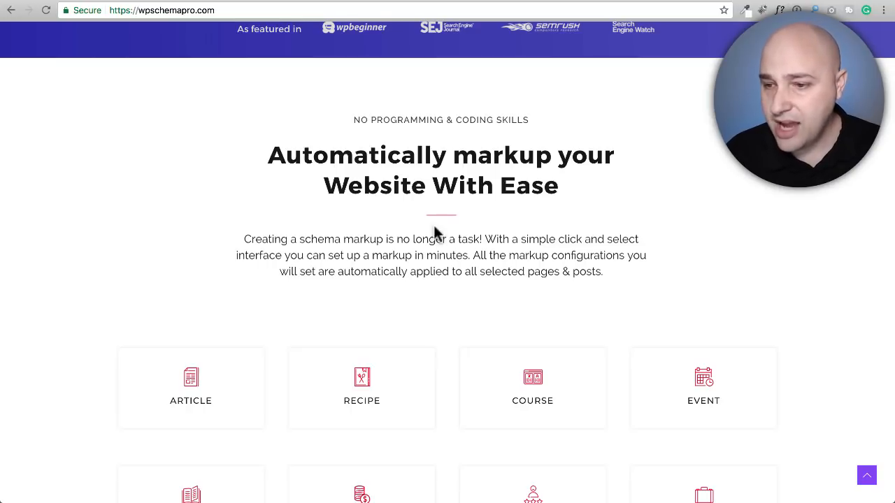
pyautogui.scroll(-4, 429, 225)
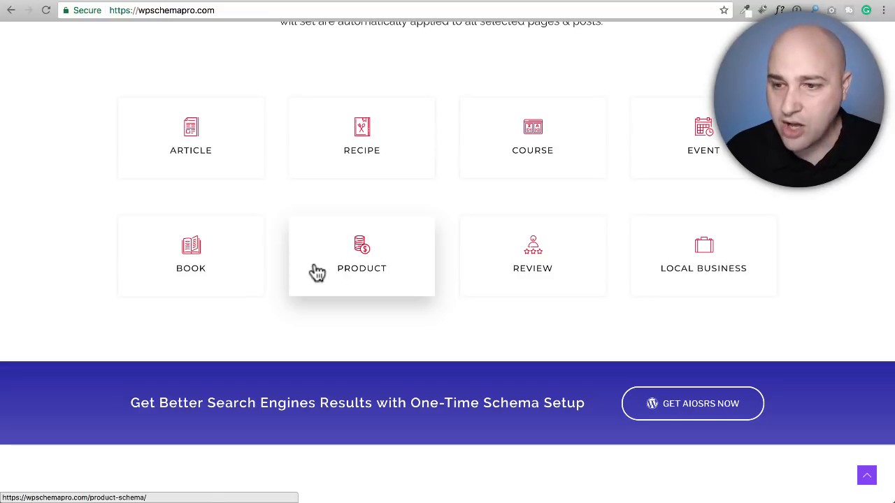
pyautogui.scroll(-10, 316, 271)
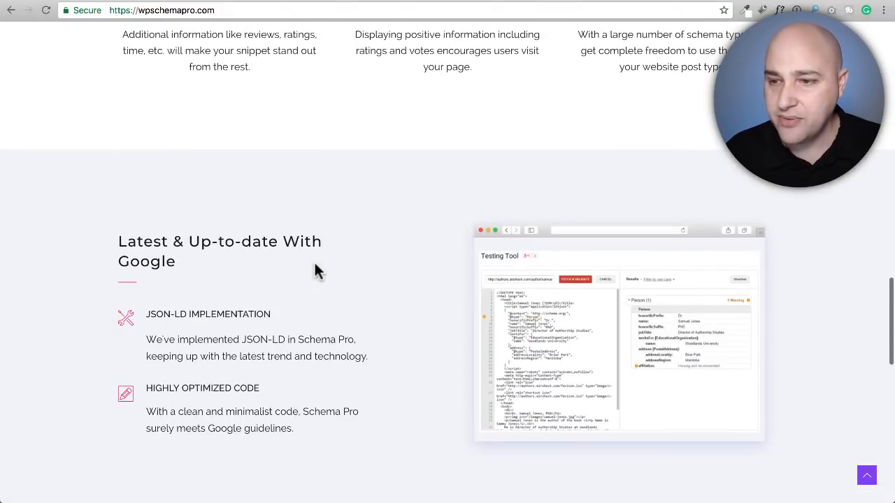
pyautogui.scroll(12, 315, 265)
pyautogui.scroll(-4, 314, 265)
pyautogui.scroll(1, 314, 265)
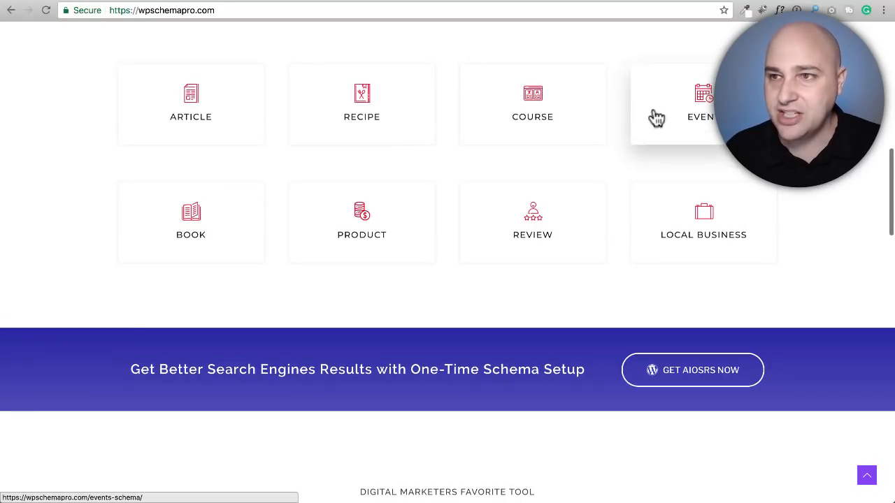
# - Open the Article schema page and review its rich snippet example, required properties and three configuration steps
pyautogui.click(226, 121)
pyautogui.scroll(-6, 224, 120)
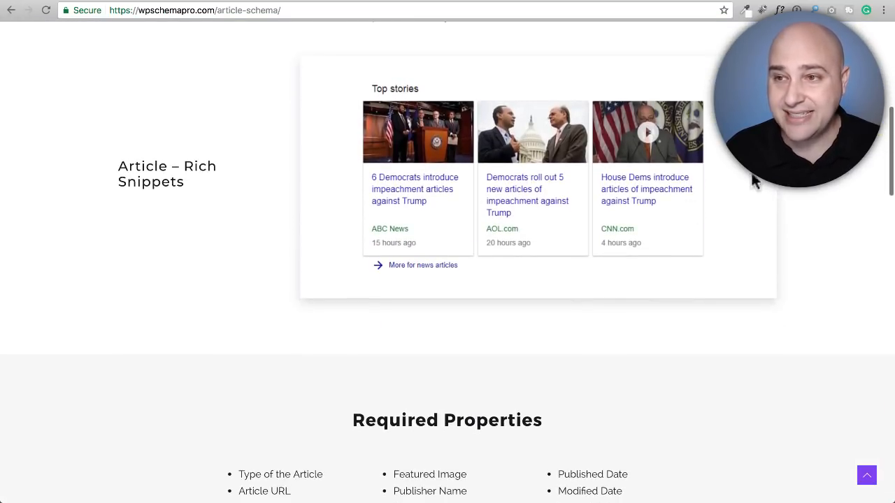
pyautogui.scroll(-1, 568, 160)
pyautogui.scroll(-4, 567, 159)
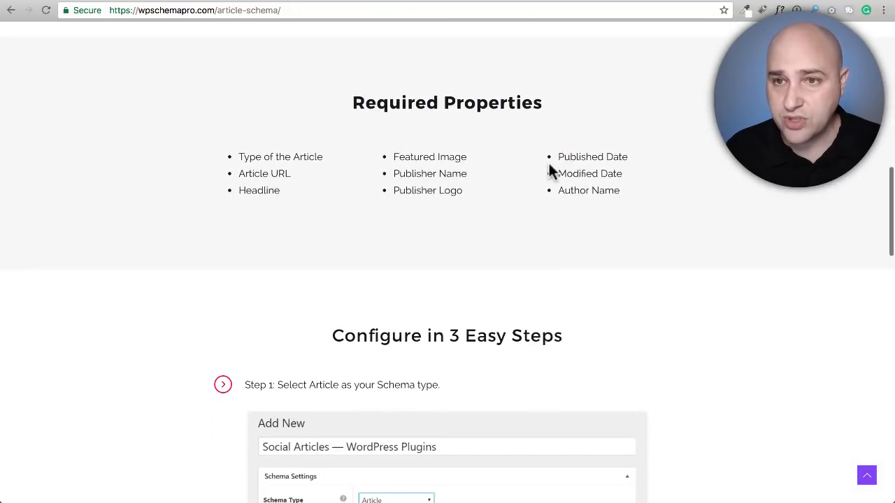
pyautogui.scroll(-4, 549, 167)
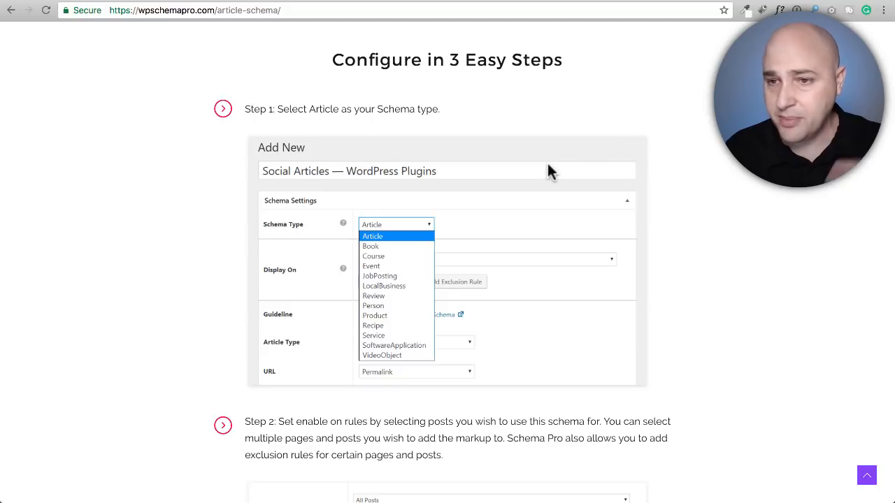
pyautogui.scroll(-8, 443, 189)
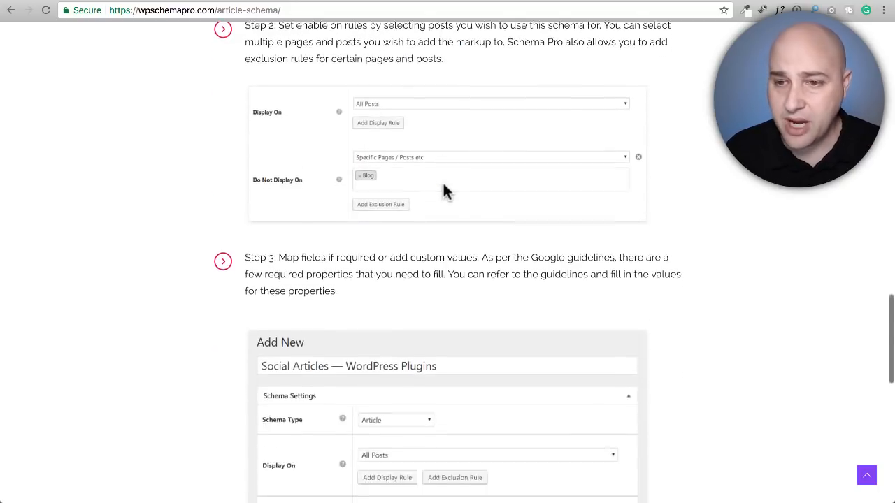
# - Open the Schema Types overview and look through the supported types, from Review and Local Business down to Book and Event
pyautogui.scroll(-5, 443, 184)
pyautogui.scroll(20, 443, 184)
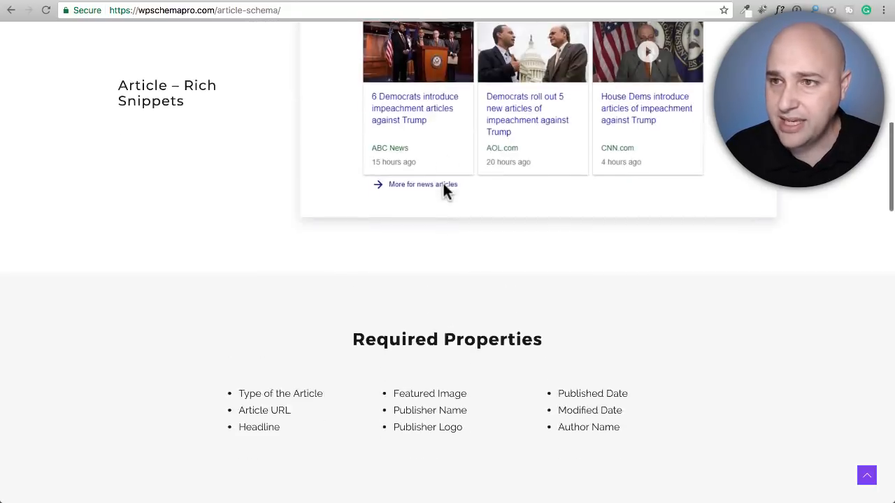
pyautogui.click(495, 50)
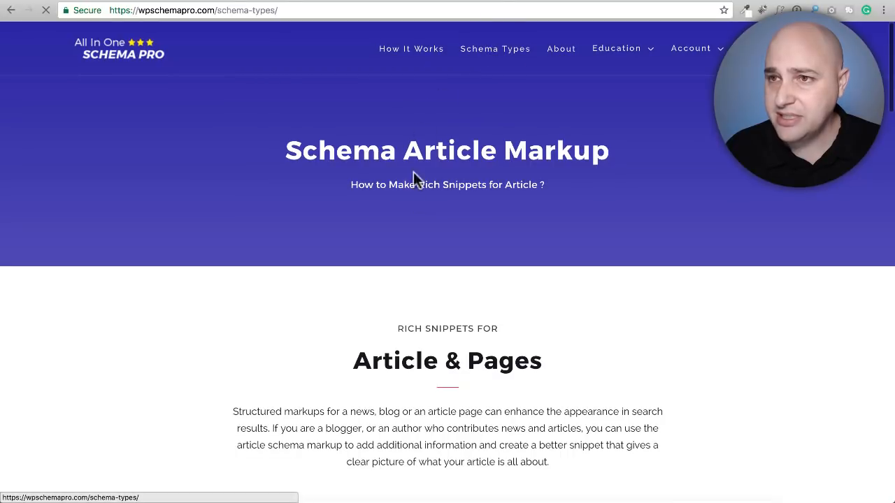
pyautogui.scroll(-3, 413, 222)
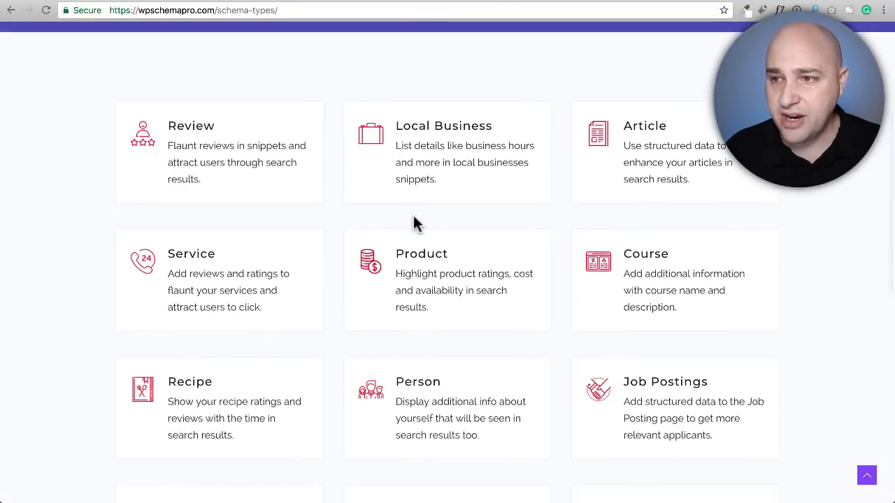
pyautogui.scroll(-3, 413, 222)
pyautogui.scroll(1, 413, 222)
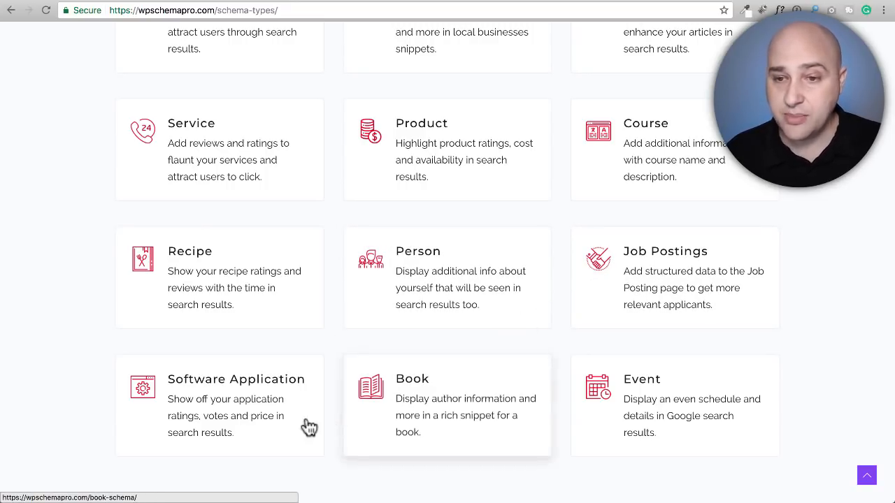
pyautogui.scroll(5, 331, 381)
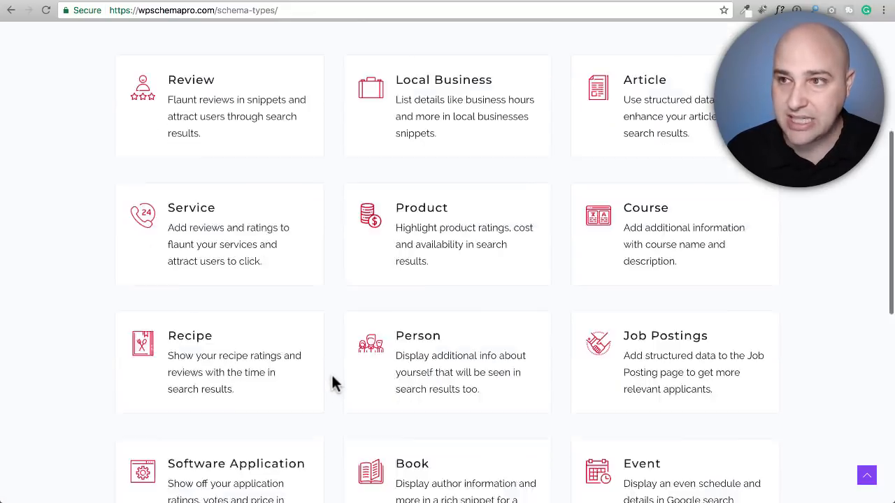
pyautogui.scroll(-8, 333, 381)
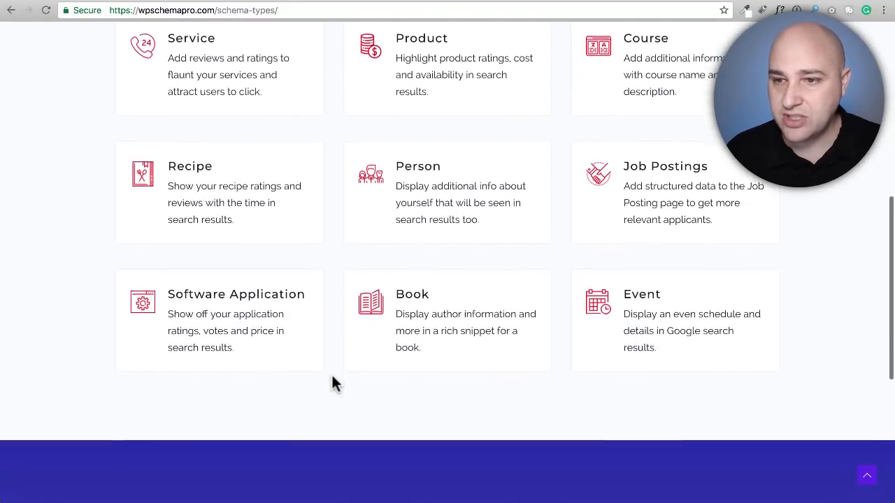
# - Open the Book schema page and review its example of how book snippets look in search results
pyautogui.click(448, 316)
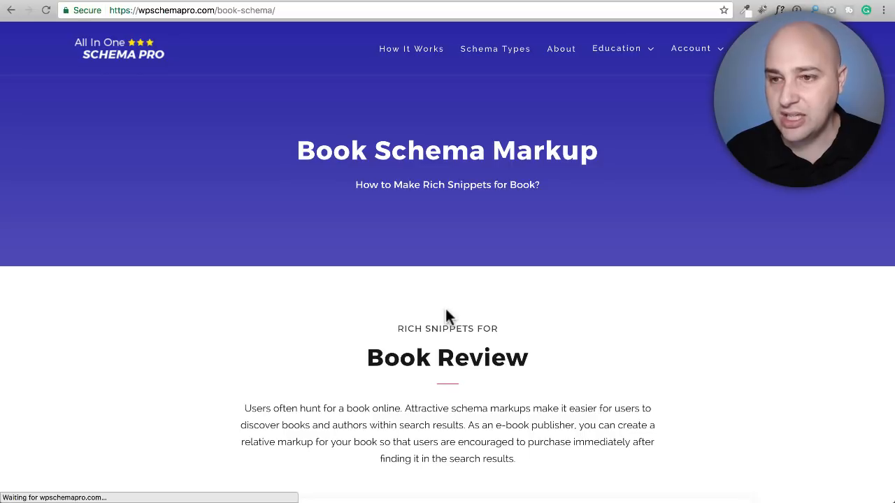
pyautogui.scroll(-8, 440, 311)
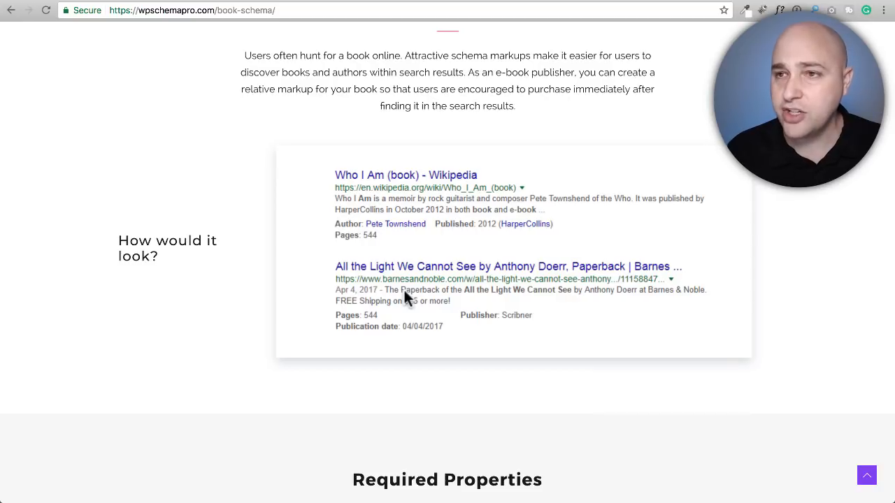
pyautogui.scroll(5, 404, 288)
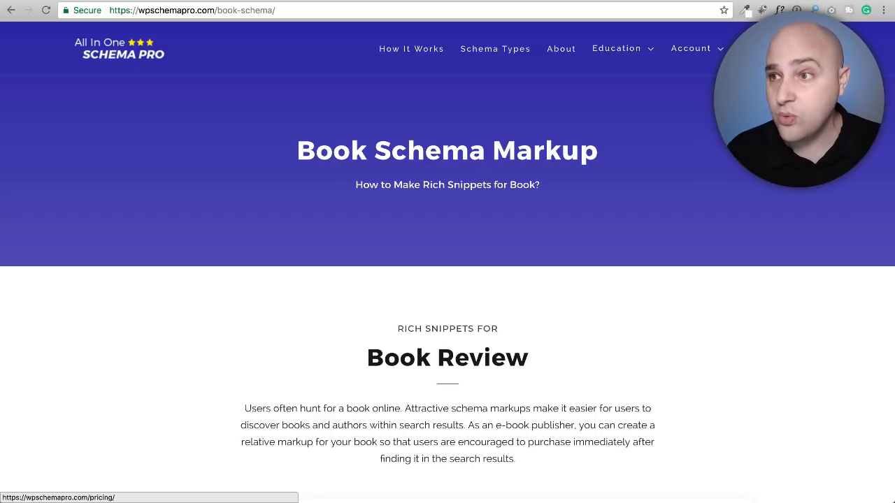
# - Open the Schema Pro pricing page and compare the features of the Annual and Lifetime licenses
pyautogui.click(777, 49)
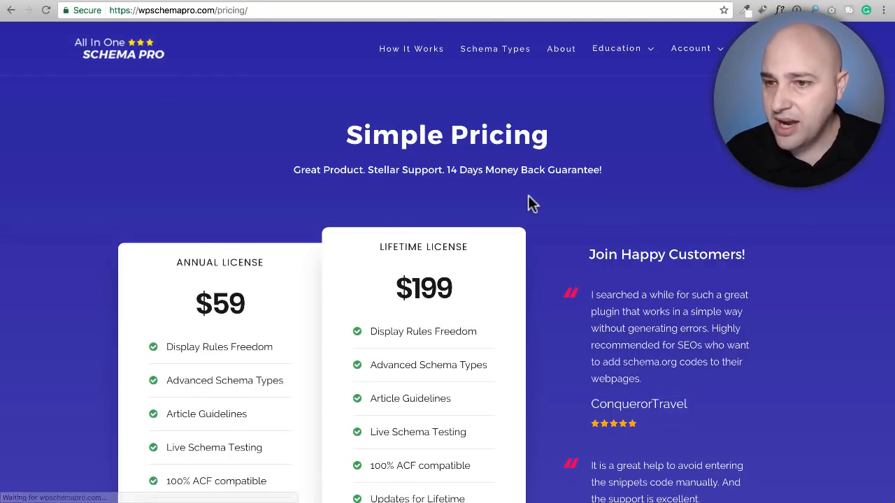
pyautogui.scroll(-2, 532, 203)
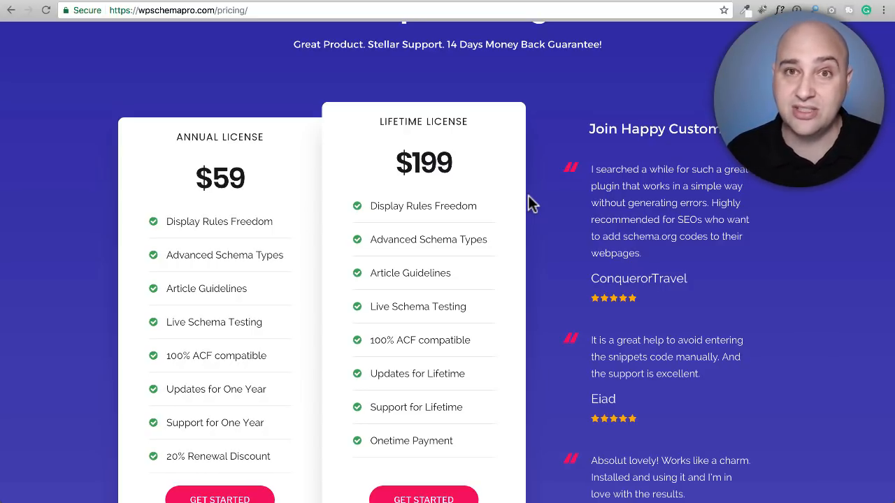
pyautogui.scroll(-2, 530, 199)
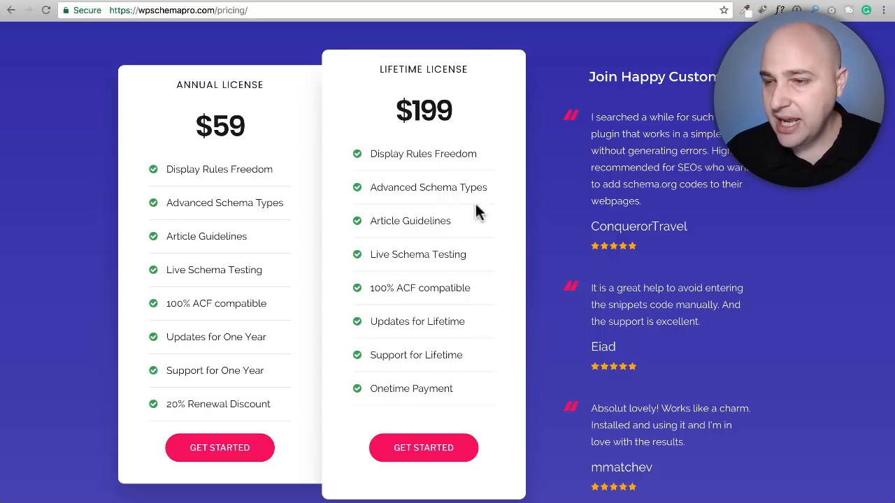
pyautogui.scroll(-1, 475, 205)
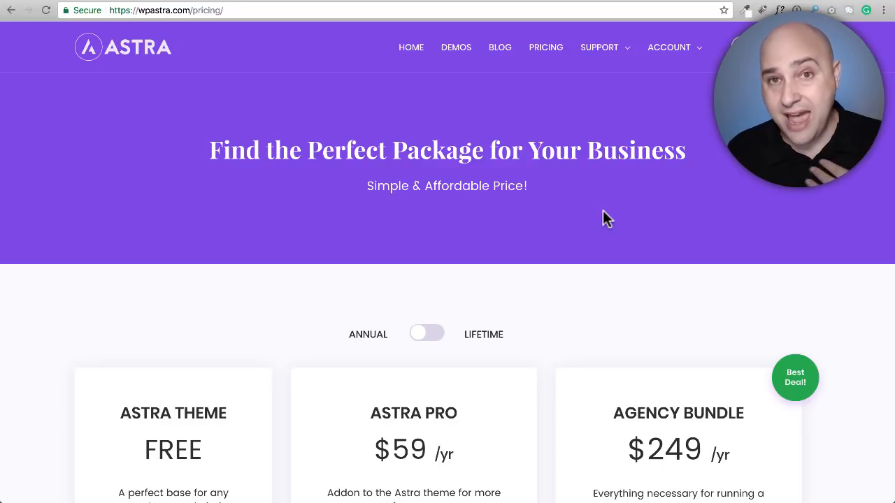
# - Review the Astra pricing packages, examining which plugins the Agency Bundle includes compared with Astra Pro
pyautogui.scroll(-5, 602, 211)
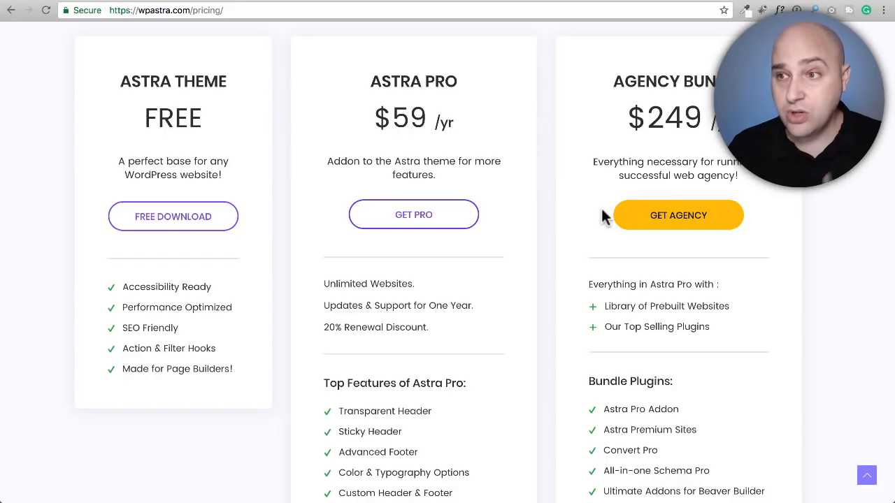
pyautogui.scroll(-3, 601, 206)
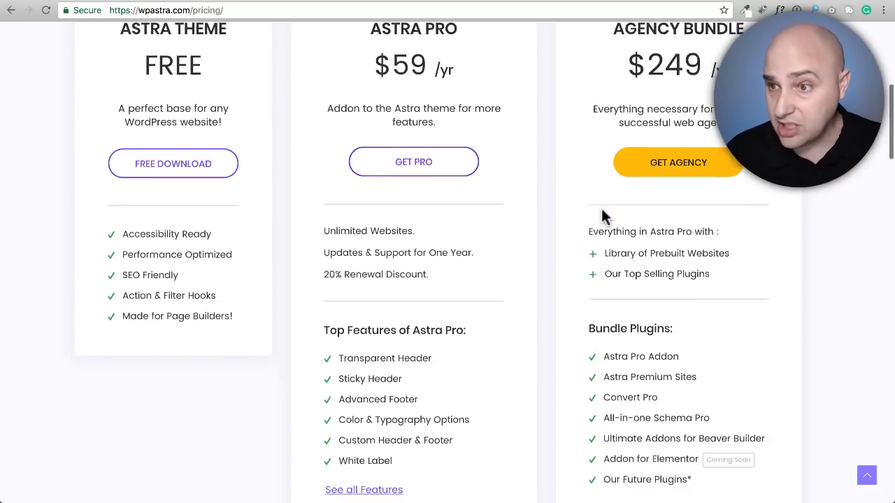
pyautogui.scroll(4, 592, 219)
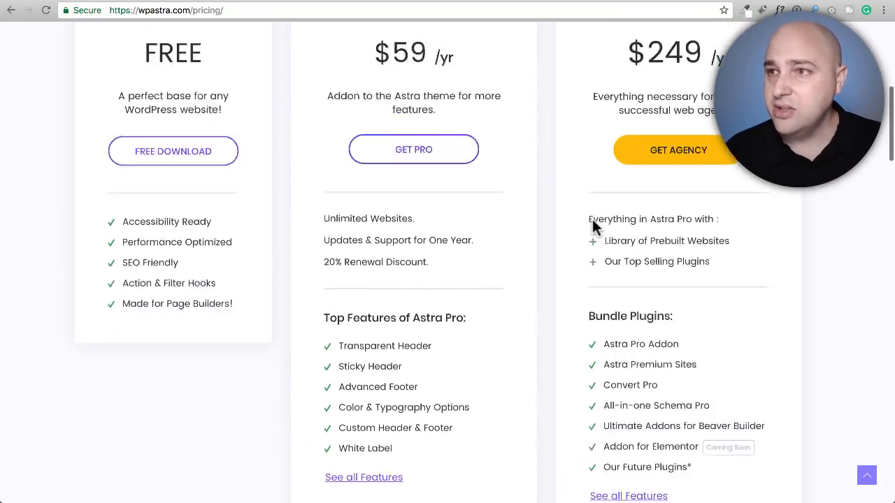
pyautogui.scroll(-3, 592, 219)
pyautogui.scroll(-1, 592, 225)
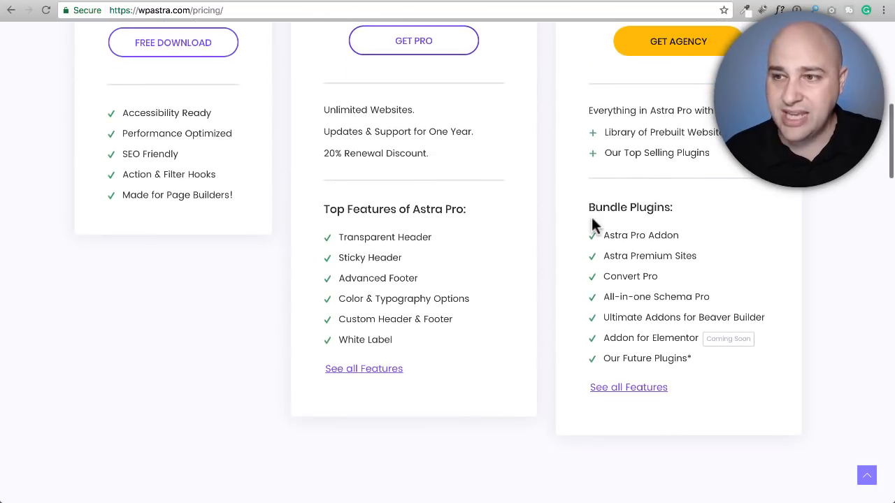
pyautogui.moveTo(608, 277)
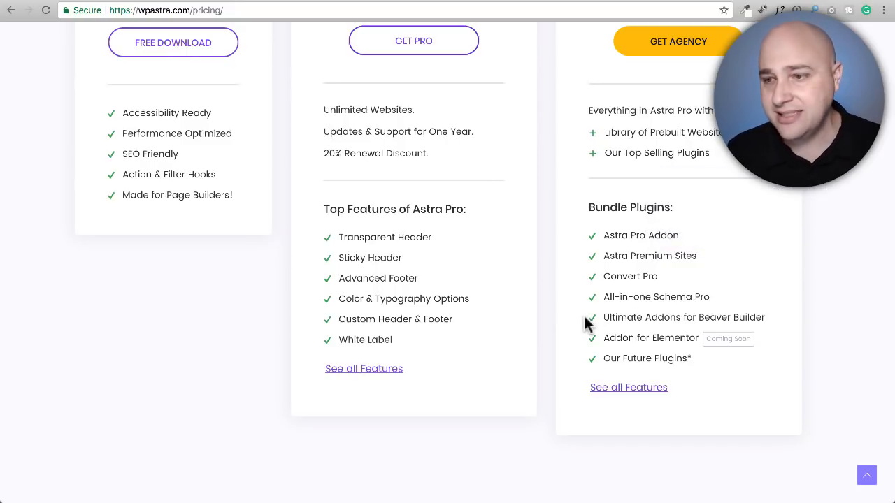
pyautogui.scroll(5, 586, 323)
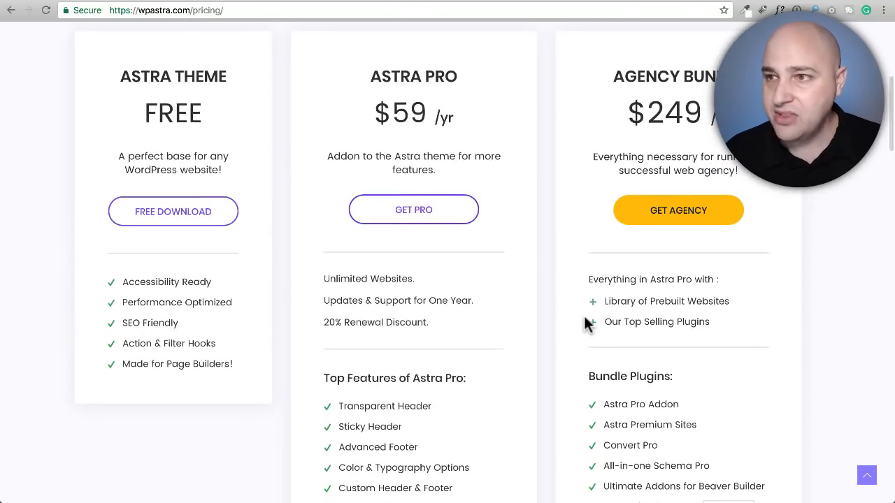
pyautogui.scroll(5, 586, 324)
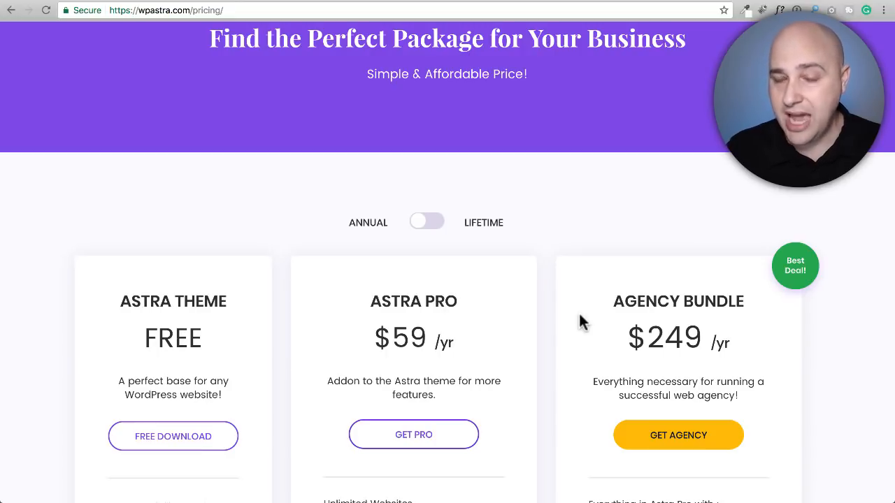
pyautogui.scroll(3, 578, 322)
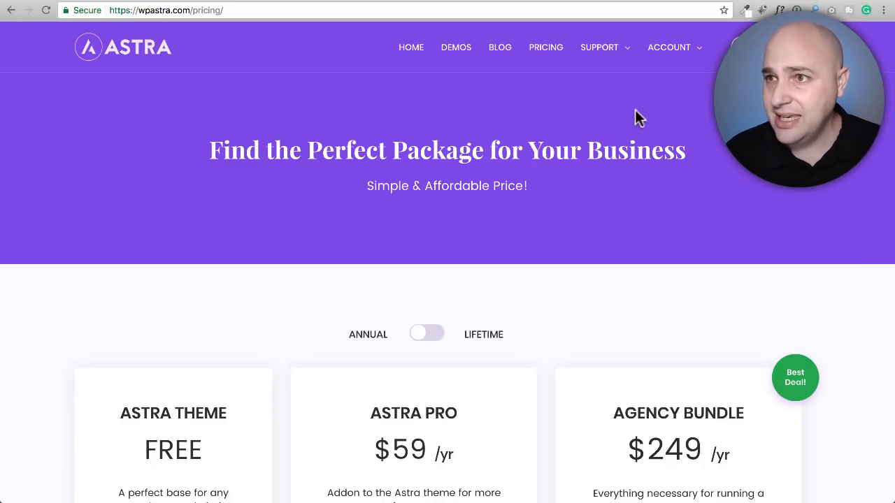
# - Switch to the Adams Electric Service demo site's WordPress dashboard and open the page for adding plugins
pyautogui.click(752, 2)
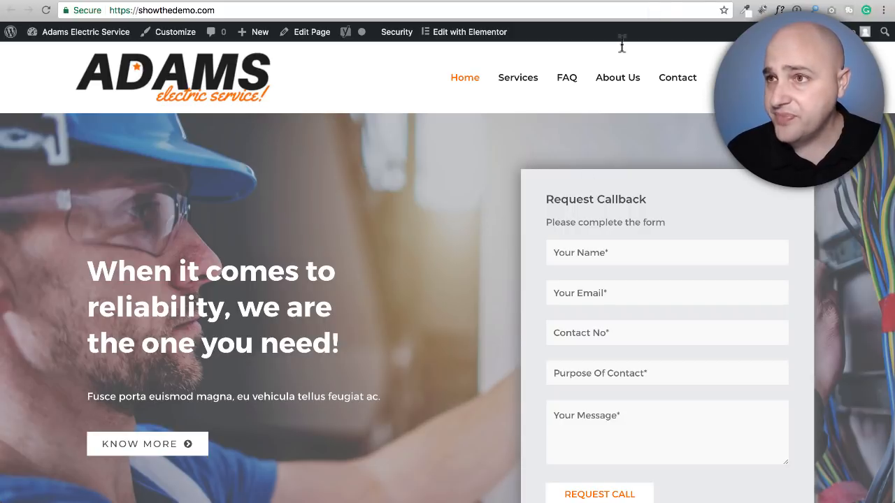
pyautogui.click(691, 6)
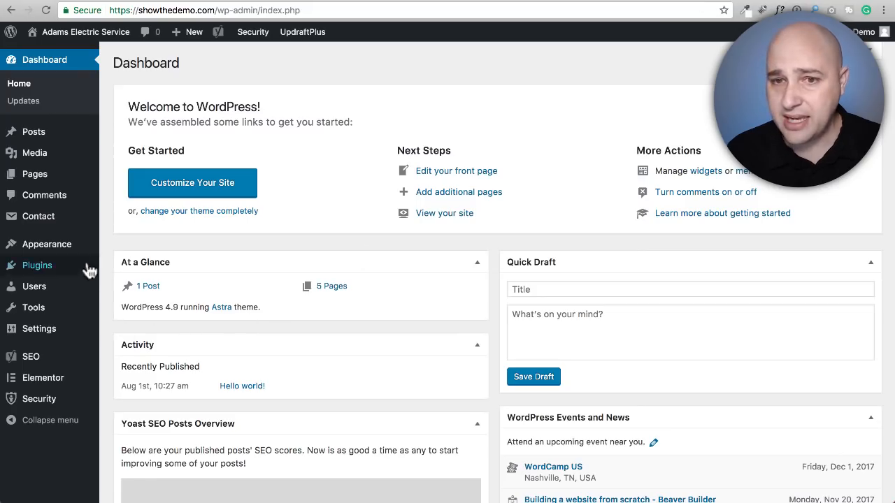
pyautogui.moveTo(84, 273)
pyautogui.click(130, 291)
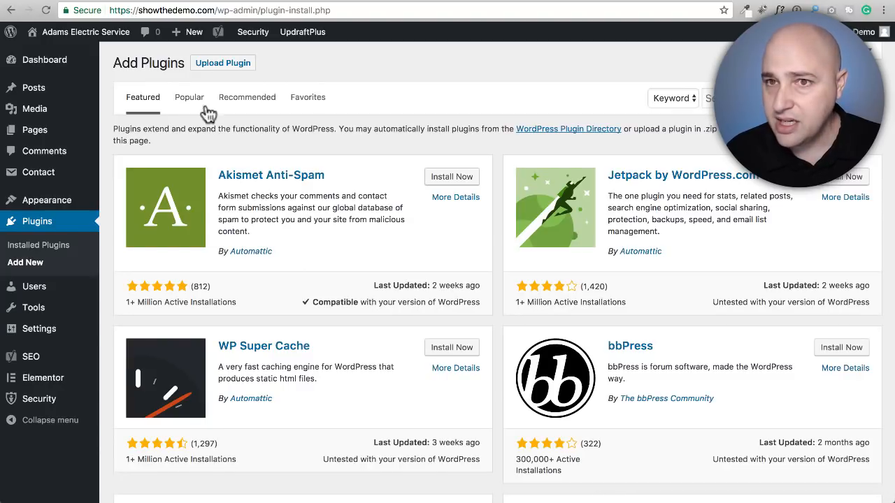
# - Upload and install the plugin file wp-schema-pro-4.zip, activate it and reload the installed plugins page
pyautogui.click(250, 63)
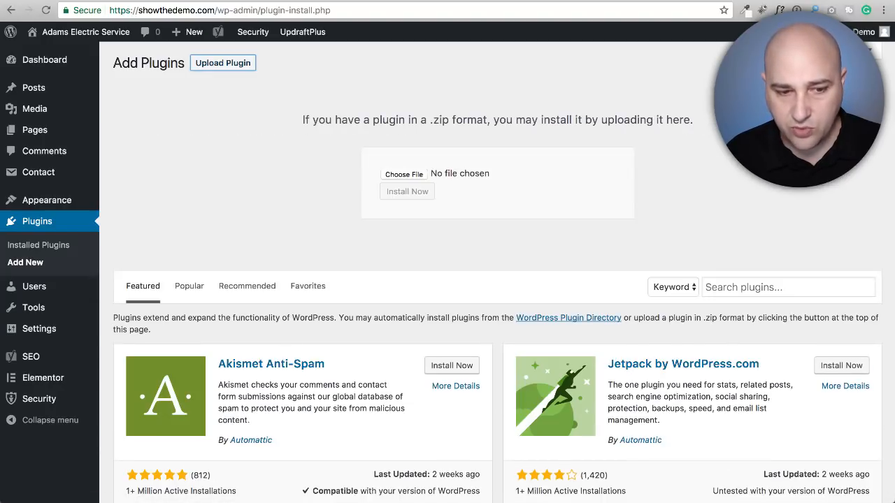
pyautogui.moveTo(210, 500); pyautogui.dragTo(463, 183)
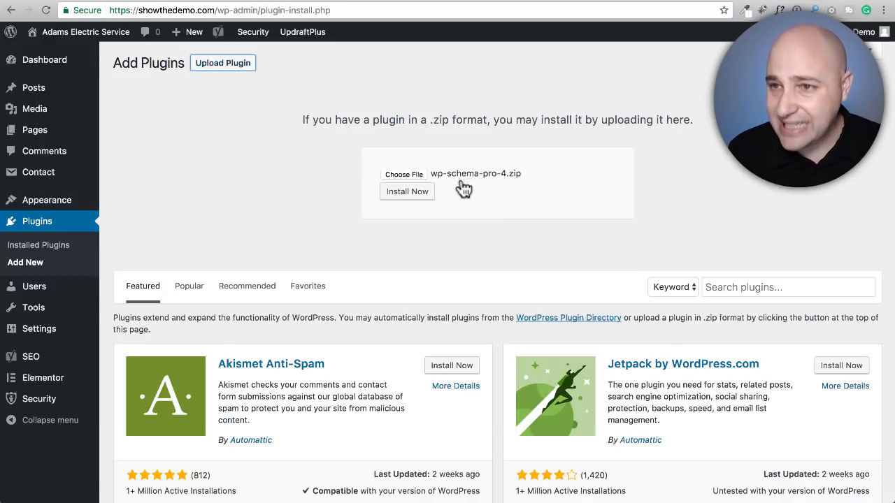
pyautogui.click(423, 197)
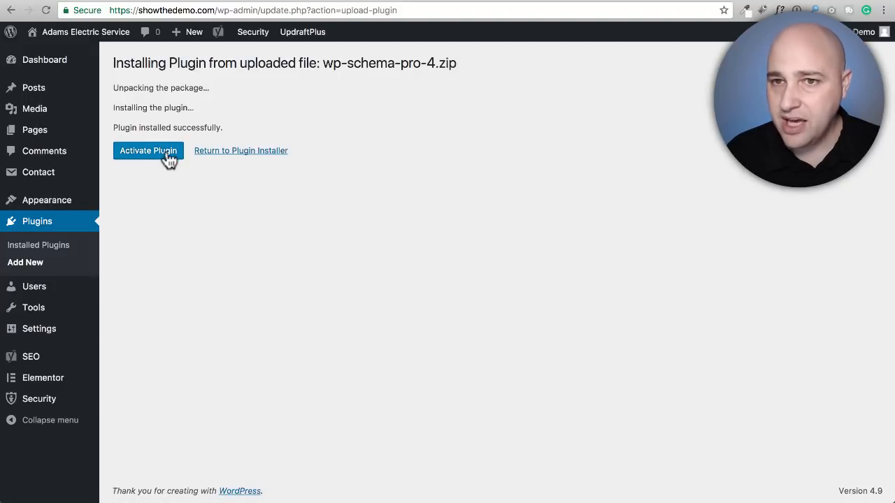
pyautogui.click(168, 160)
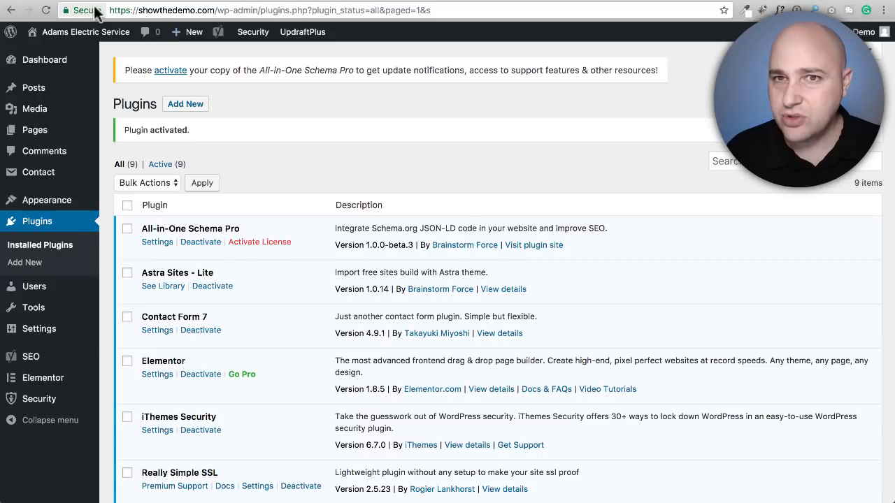
pyautogui.click(46, 10)
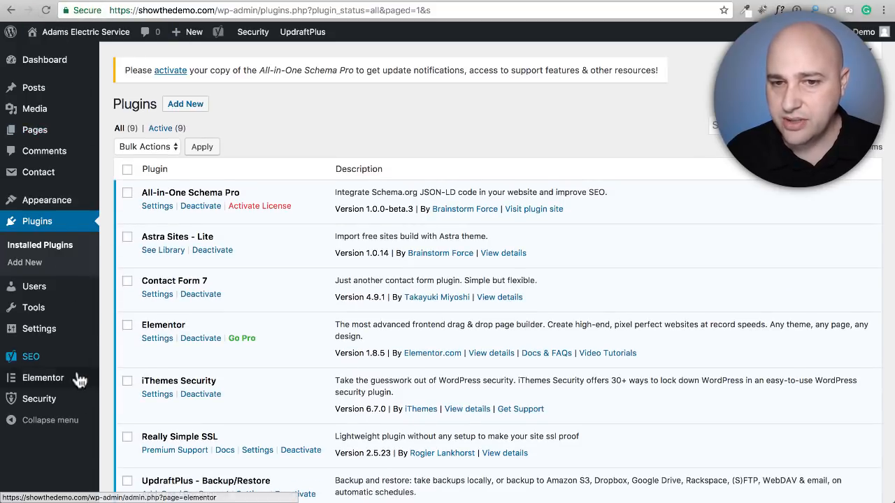
# - Open the Schema Pro settings page in the WordPress admin
pyautogui.moveTo(65, 334)
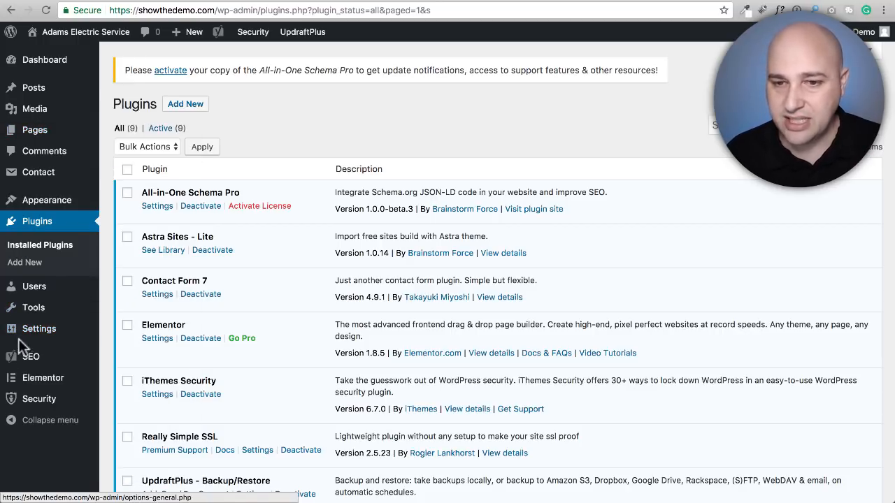
pyautogui.moveTo(37, 341)
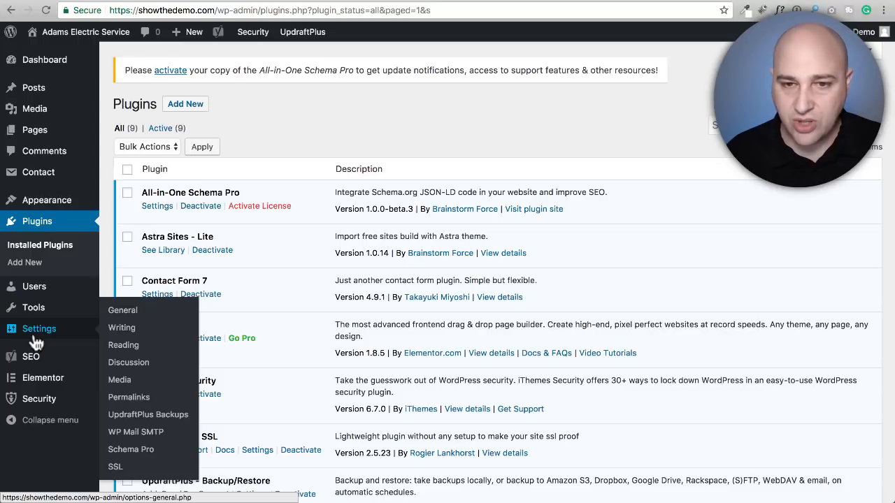
pyautogui.click(133, 449)
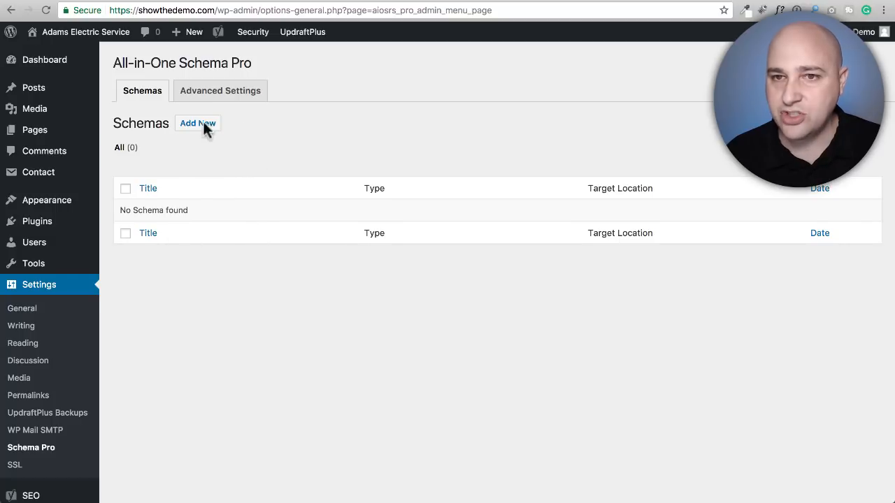
# - View Schema Pro's Advanced Settings and reload the demo site's home page to check the toolbar for the test schema link
pyautogui.click(248, 93)
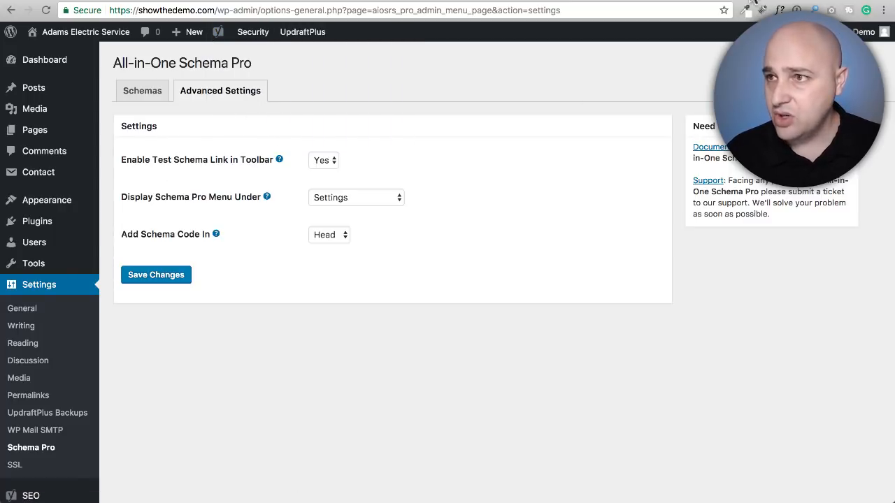
pyautogui.click(734, 1)
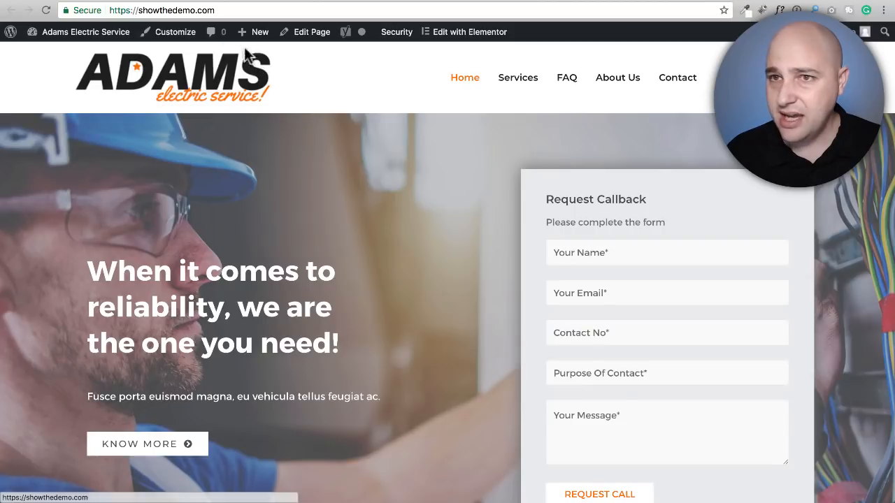
pyautogui.click(46, 10)
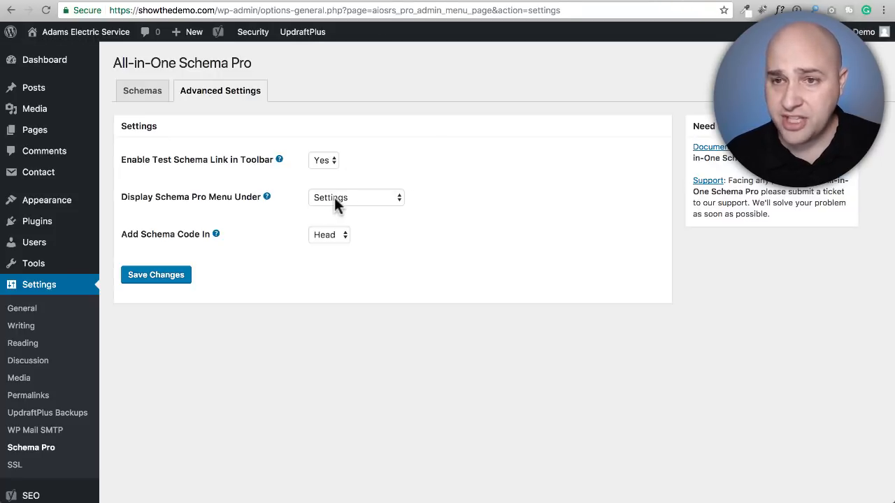
# - Check the available placement options for the Schema Pro menu without changing the current choice
pyautogui.click(358, 198)
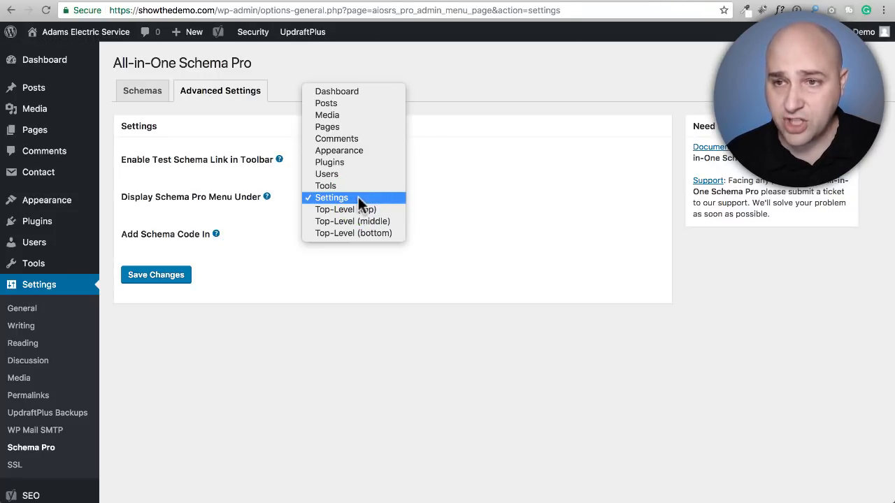
pyautogui.click(302, 267)
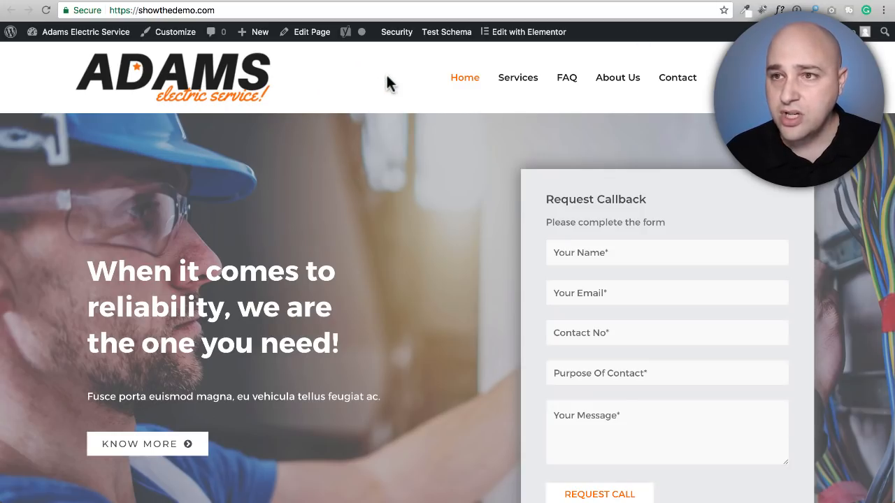
# - Test the demo home page's schema, inspect the detected Organization and WPHeader items, and return to the Schema Pro settings
pyautogui.click(446, 32)
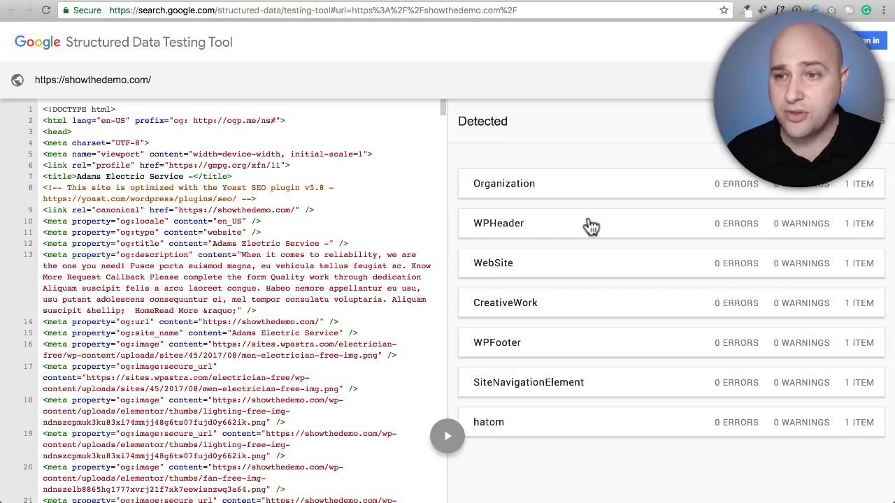
pyautogui.click(574, 188)
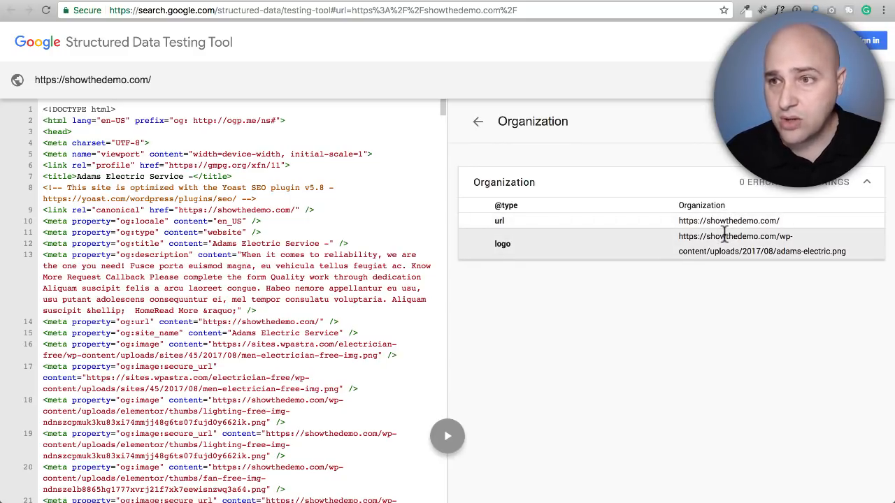
pyautogui.click(476, 122)
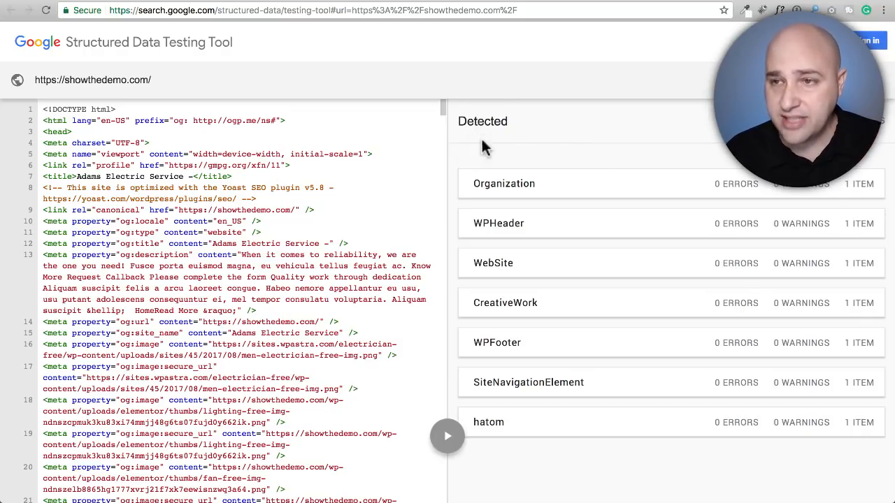
pyautogui.click(604, 223)
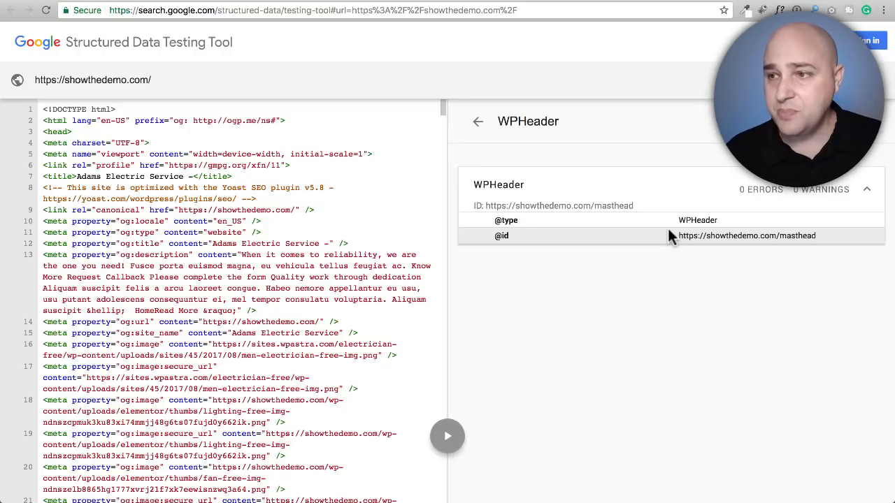
pyautogui.click(478, 123)
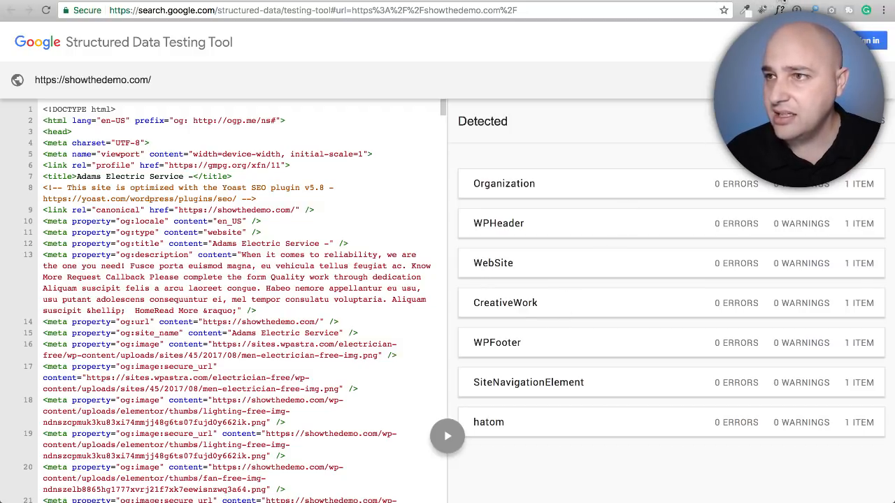
pyautogui.click(731, 1)
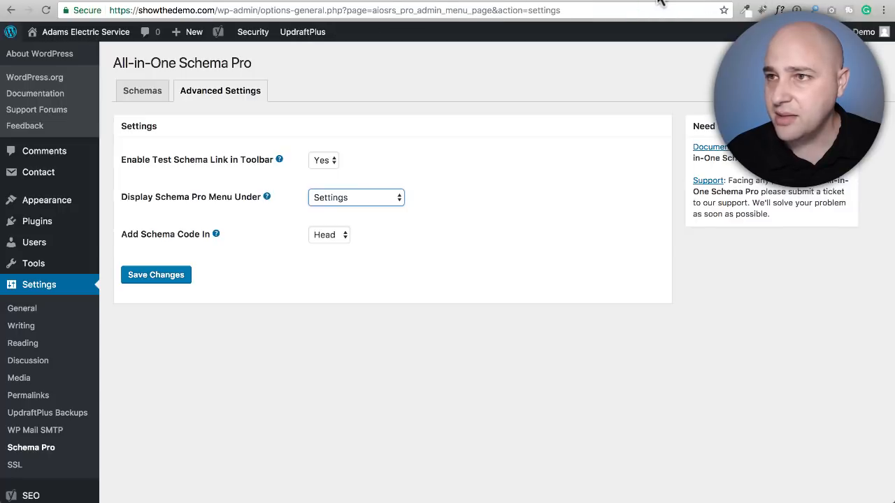
pyautogui.click(664, 2)
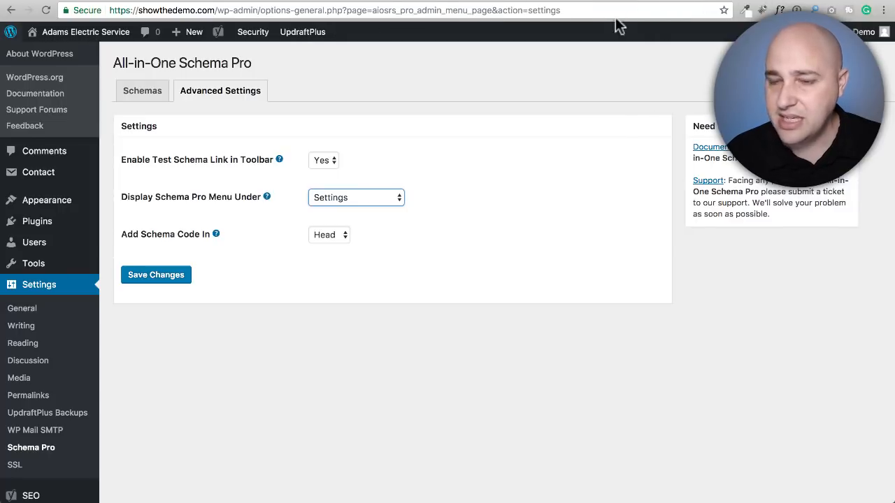
# - Start a new schema from the Schemas list and choose Review as its type
pyautogui.click(146, 97)
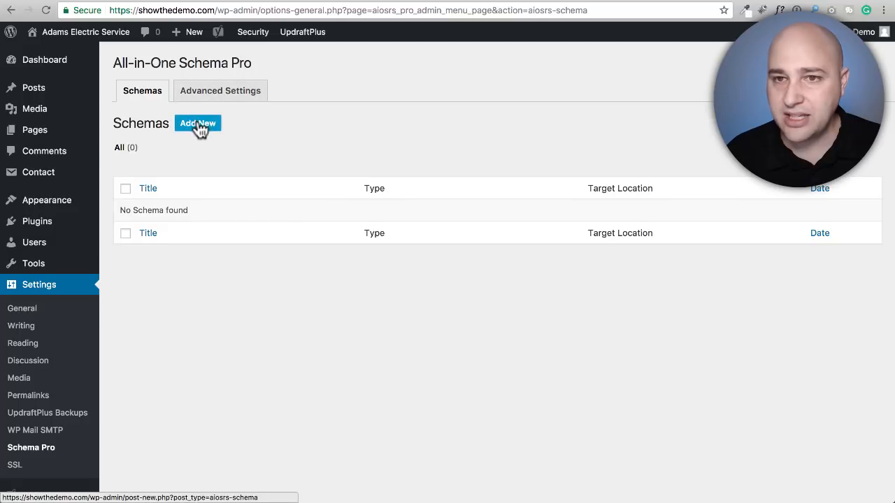
pyautogui.click(198, 125)
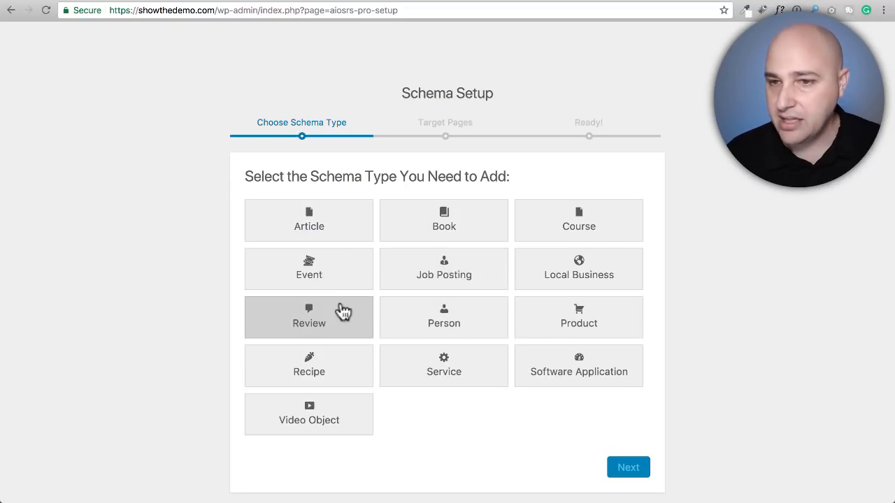
pyautogui.click(313, 323)
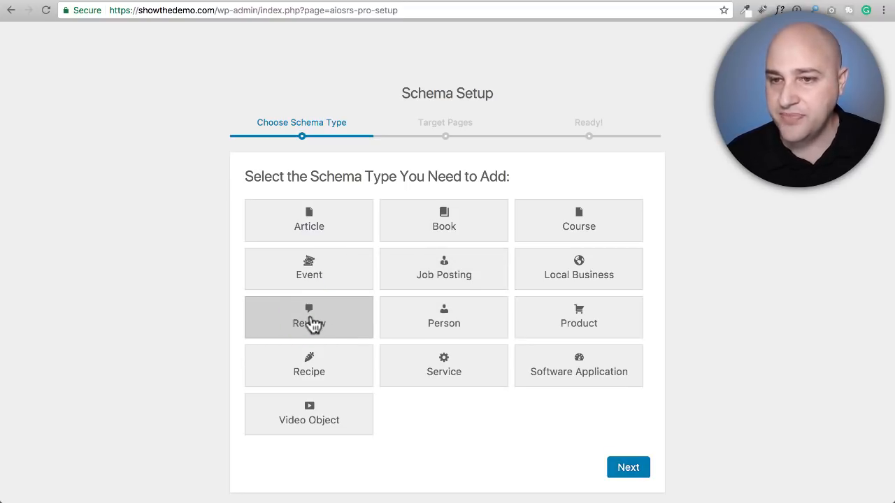
pyautogui.click(618, 470)
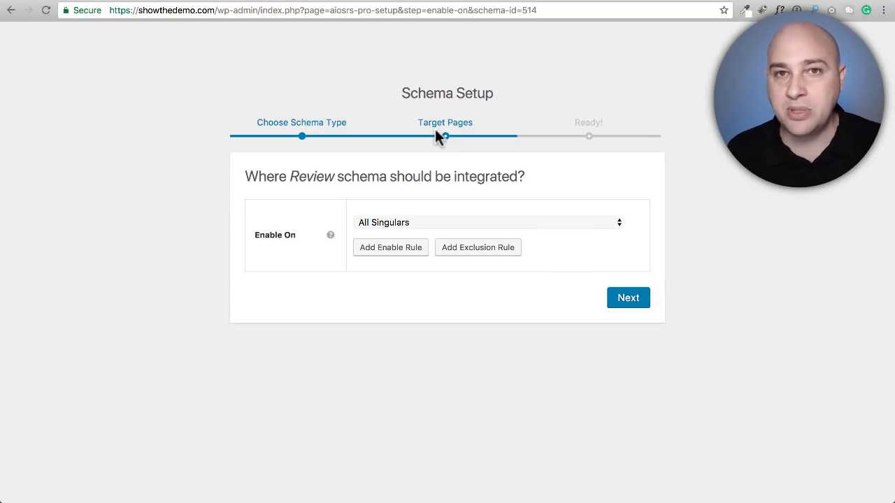
# - Enable the Review schema on All Posts and complete the schema setup
pyautogui.click(495, 221)
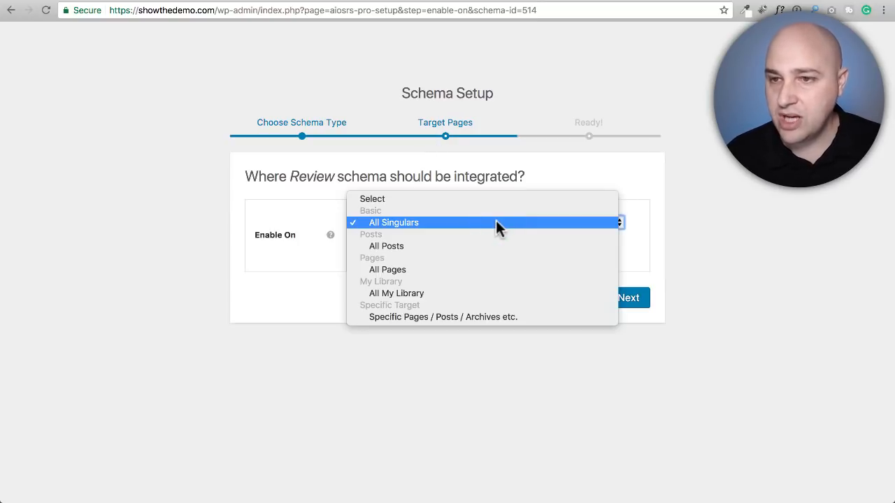
pyautogui.click(432, 247)
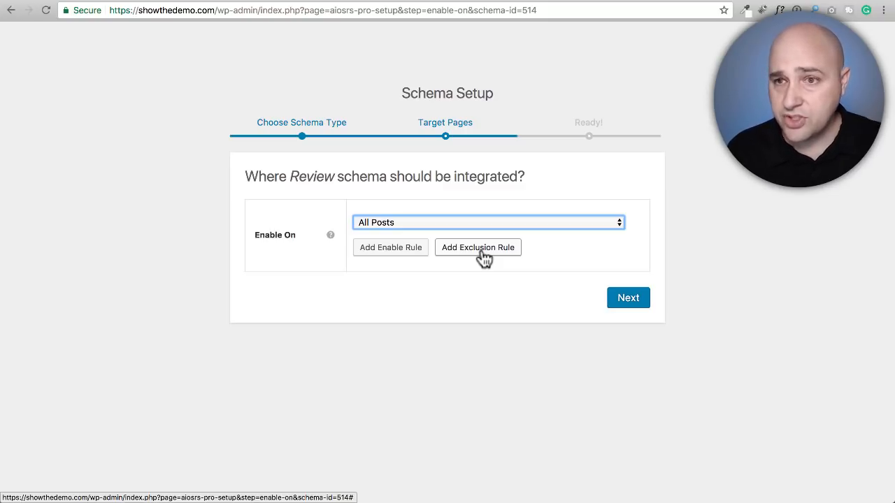
pyautogui.click(634, 307)
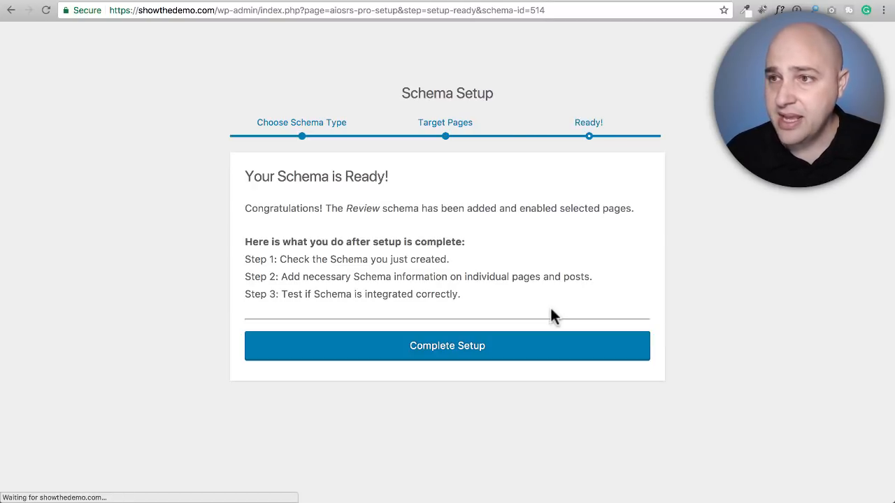
pyautogui.click(467, 352)
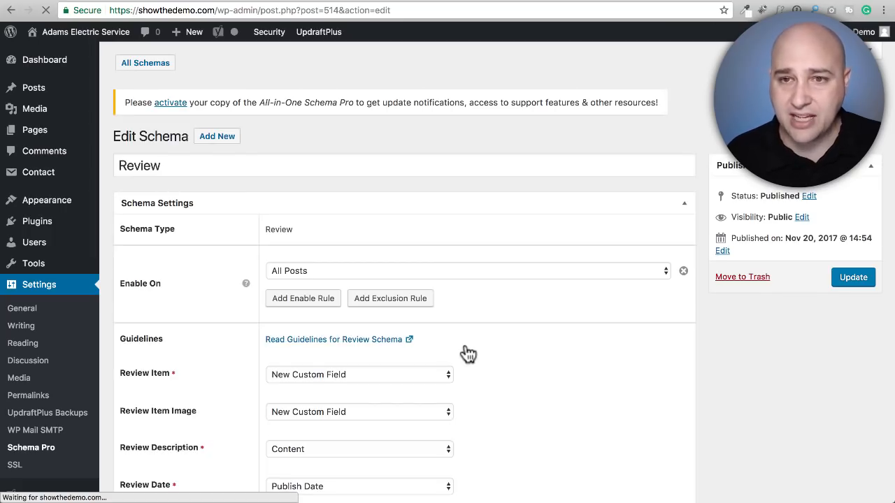
# - Rename the Review schema as "Review For Posts"
pyautogui.scroll(-2, 305, 196)
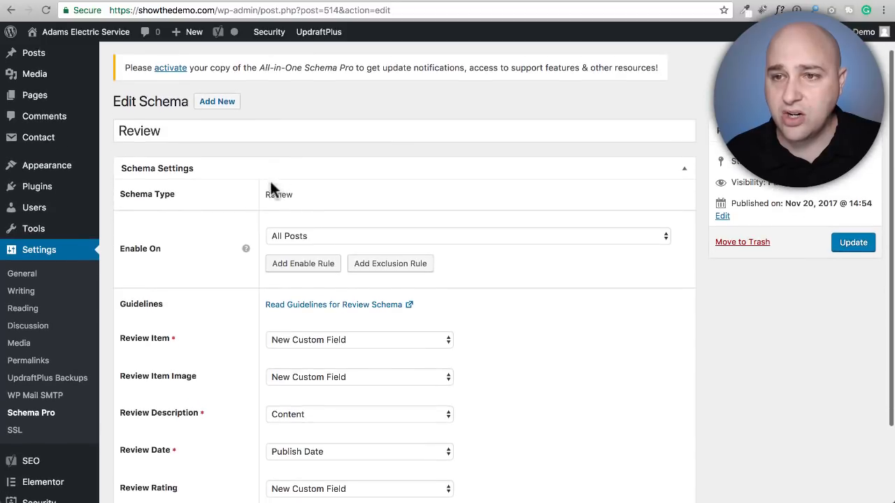
pyautogui.click(152, 130)
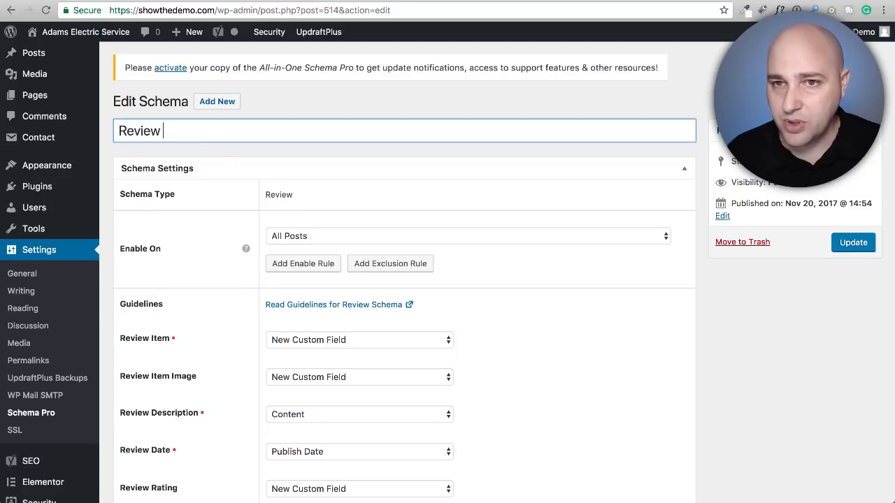
pyautogui.write('For Posts')
pyautogui.scroll(-2, 215, 158)
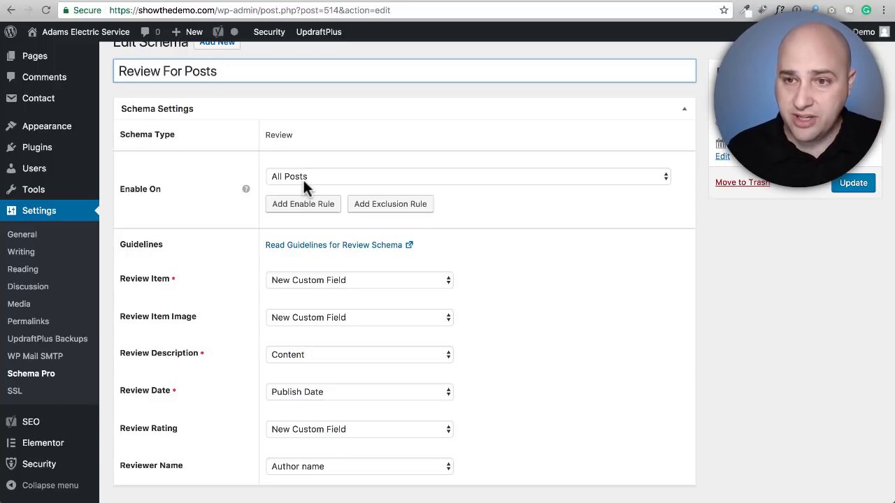
# - Review the source options for the Review Item field and map it to the post Title
pyautogui.scroll(-2, 221, 188)
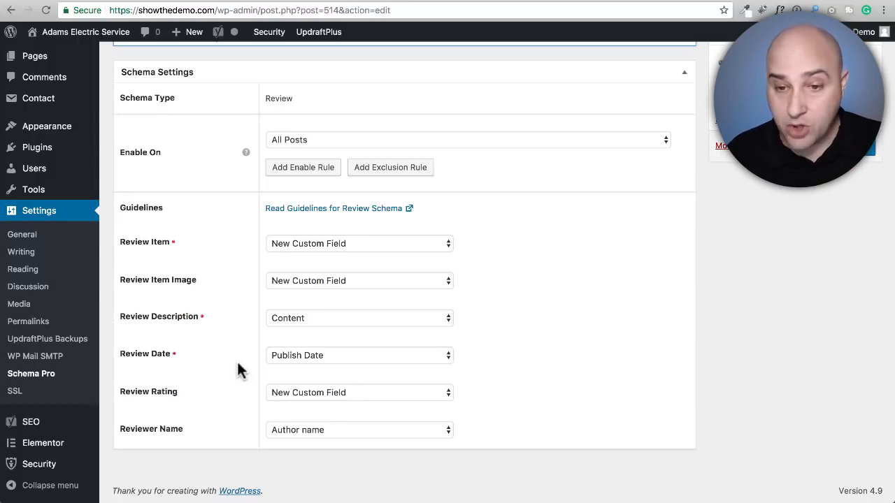
pyautogui.click(389, 244)
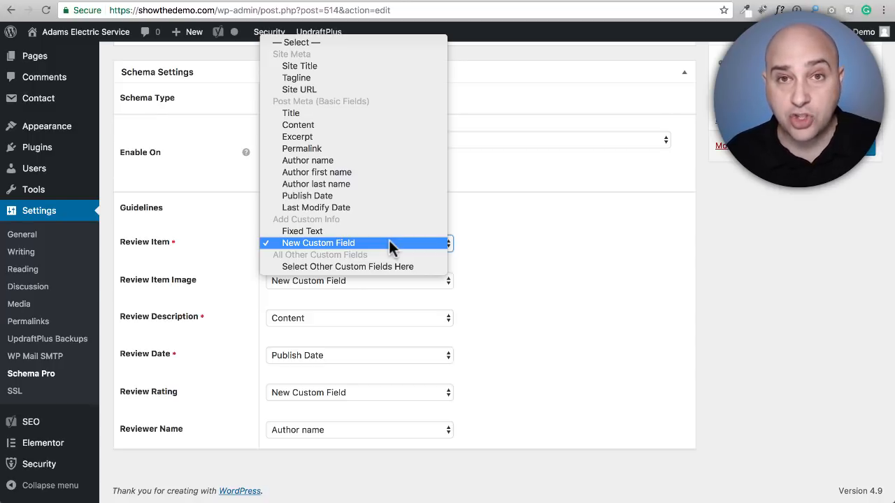
pyautogui.click(242, 254)
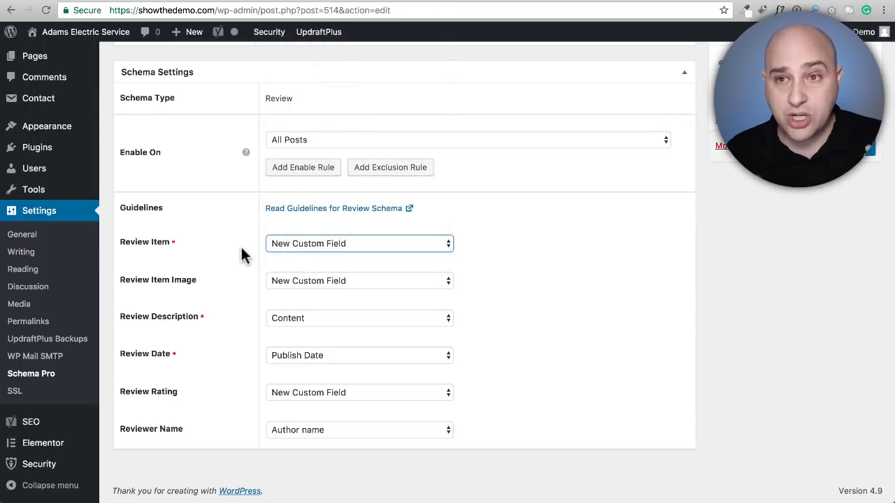
pyautogui.click(323, 246)
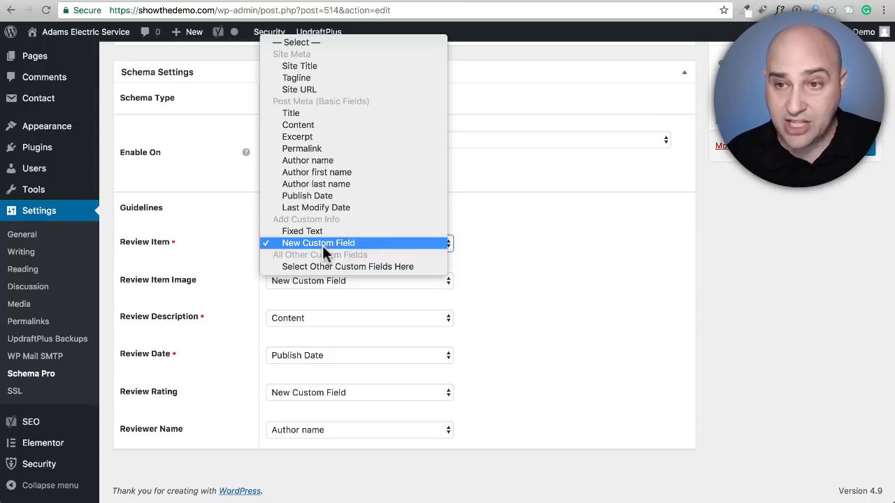
pyautogui.click(321, 115)
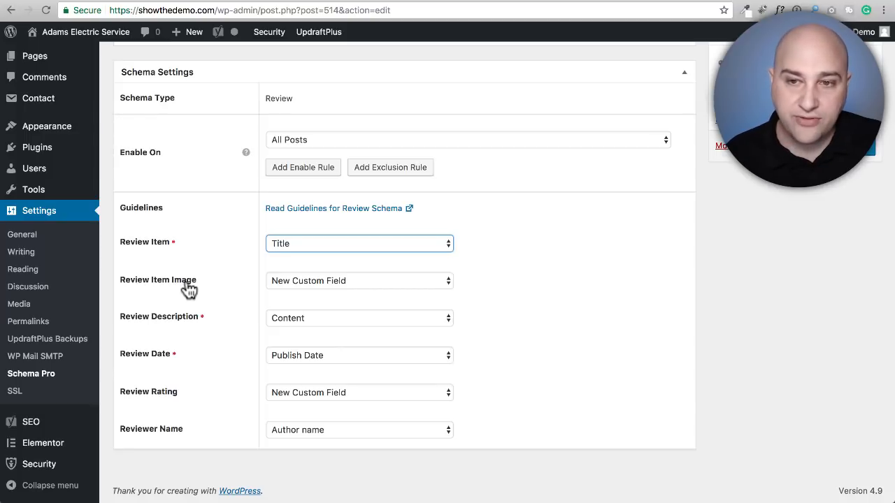
# - Try Fixed Image as the Review Item Image source, and settle on Featured image
pyautogui.click(323, 282)
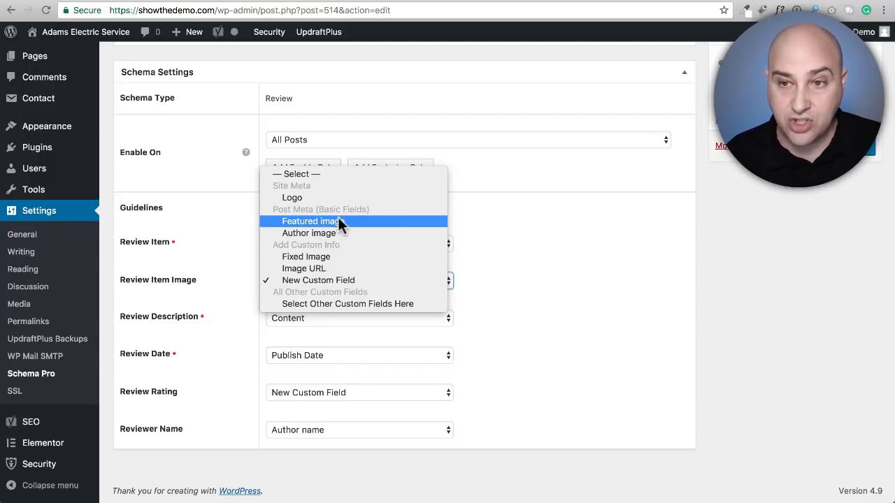
pyautogui.click(332, 257)
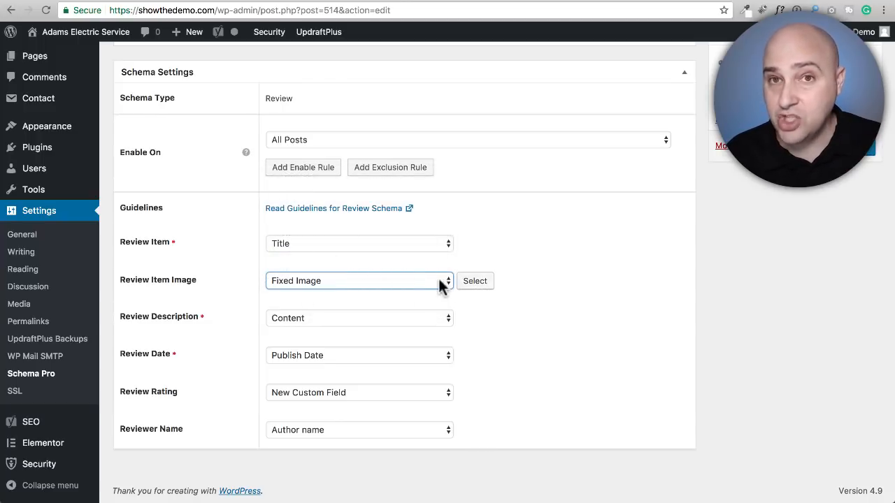
pyautogui.click(401, 282)
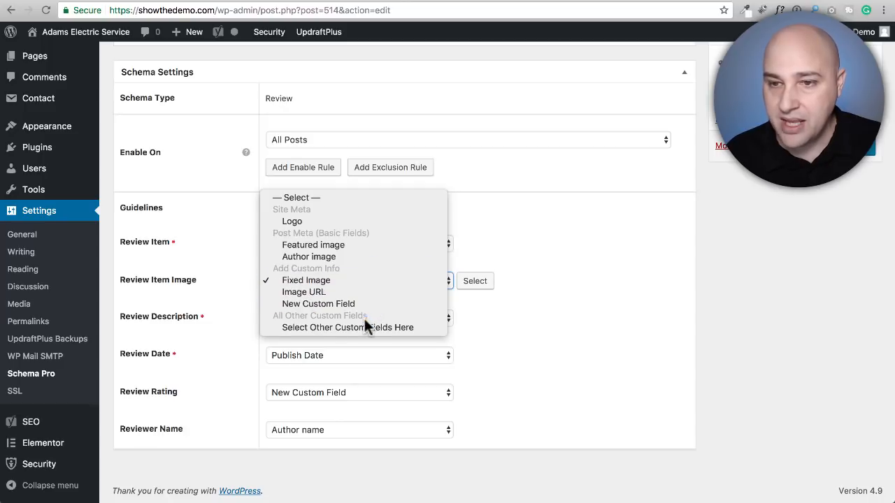
pyautogui.click(342, 244)
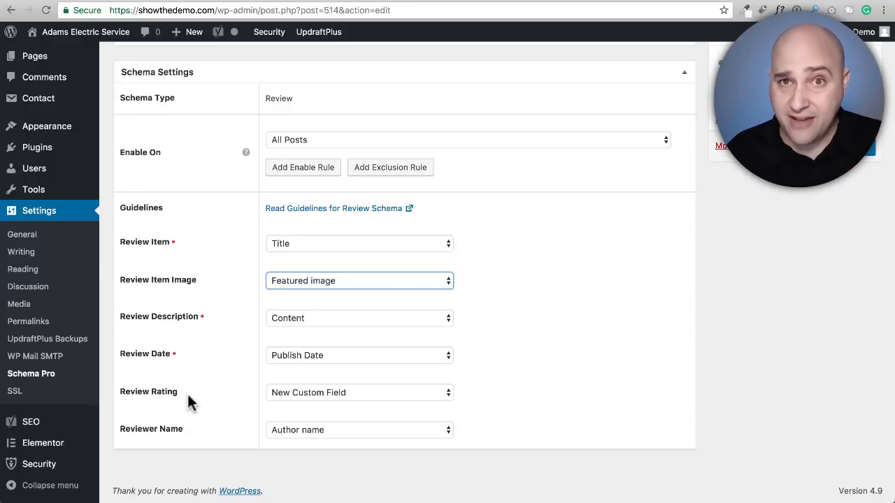
# - Keep Review Rating mapped to New Custom Field and save the updated schema
pyautogui.click(302, 393)
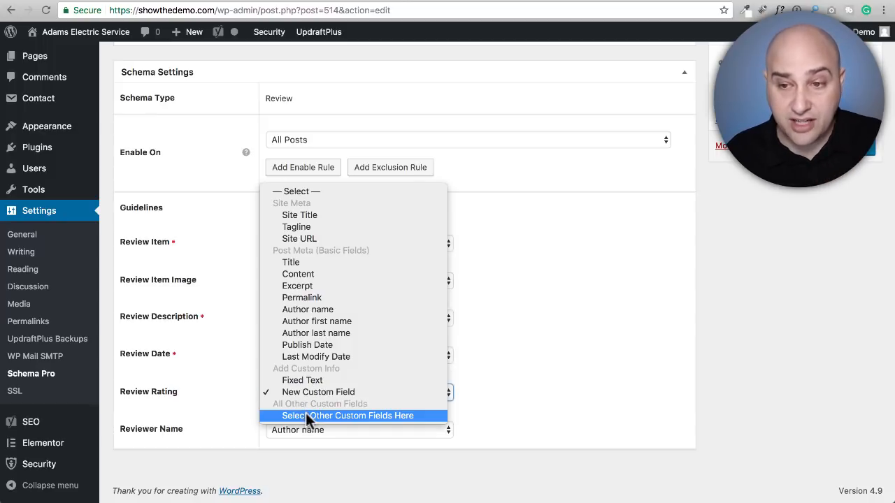
pyautogui.click(307, 392)
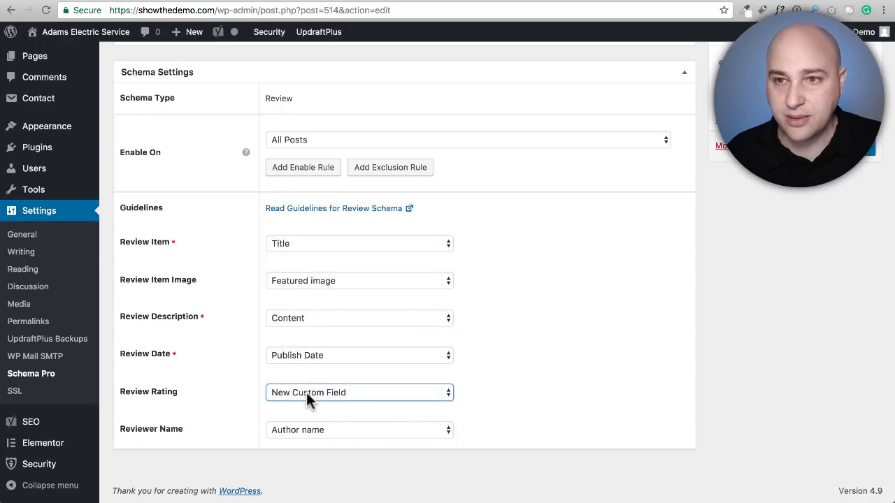
pyautogui.click(727, 236)
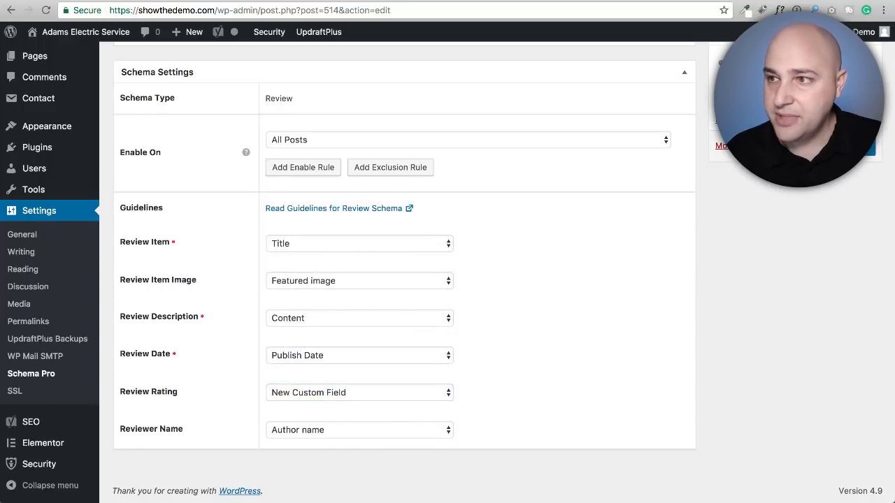
pyautogui.click(856, 147)
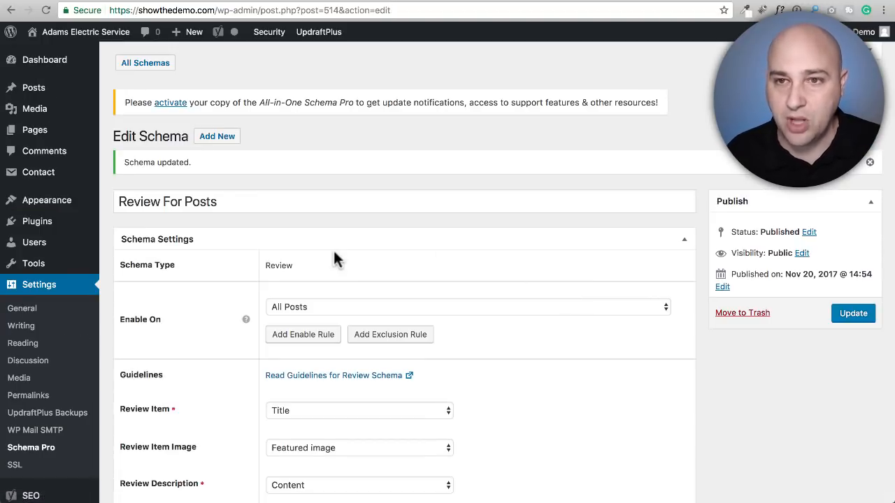
# - Add a new Article schema targeting All Singulars and complete its setup
pyautogui.click(29, 453)
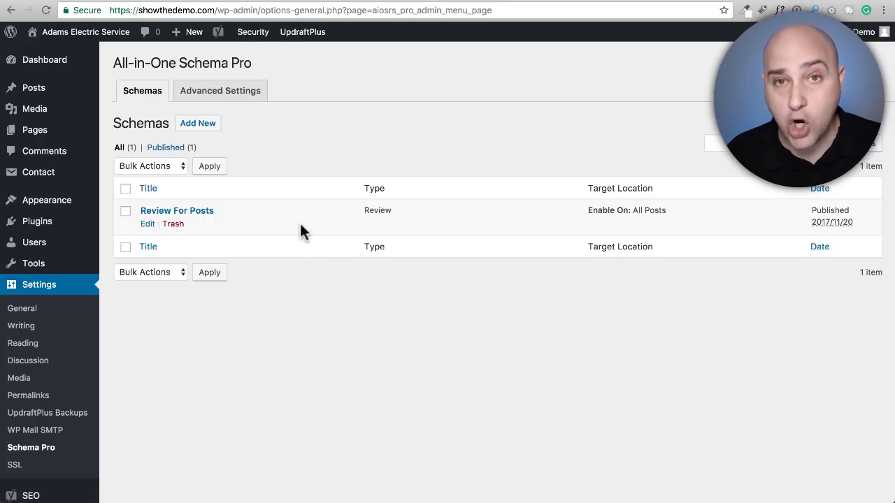
pyautogui.click(202, 129)
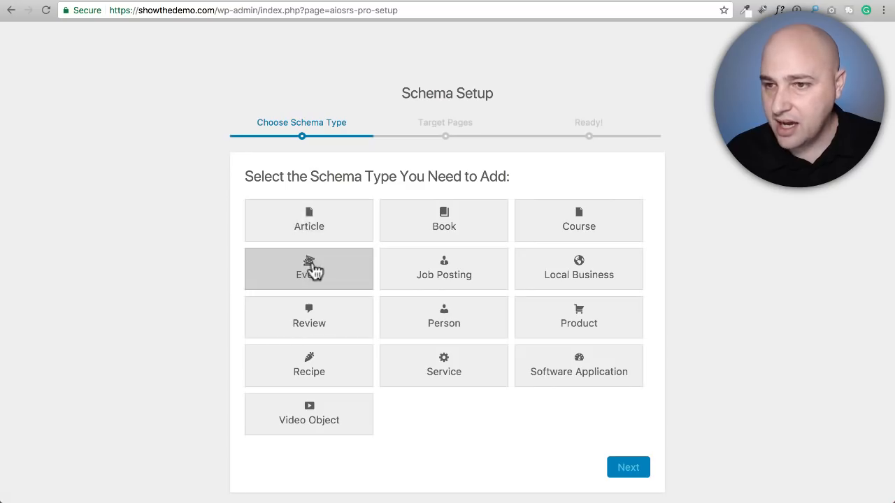
pyautogui.click(311, 223)
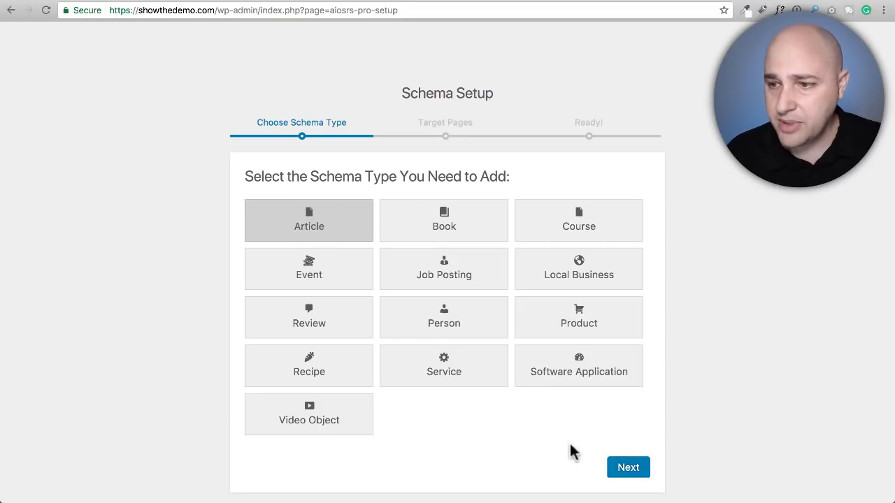
pyautogui.click(625, 468)
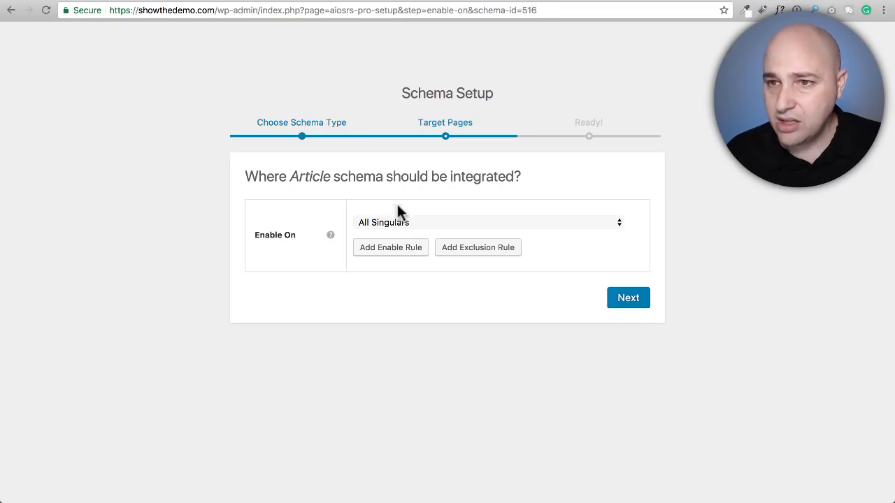
pyautogui.click(625, 302)
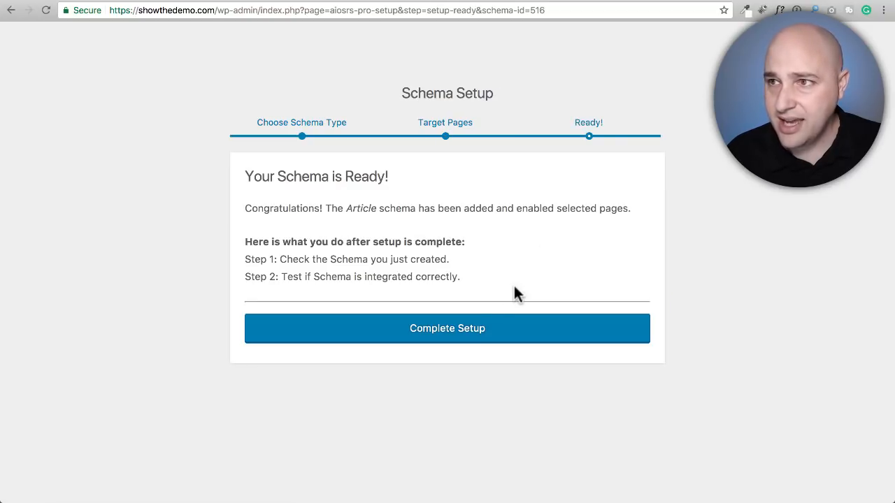
pyautogui.click(467, 331)
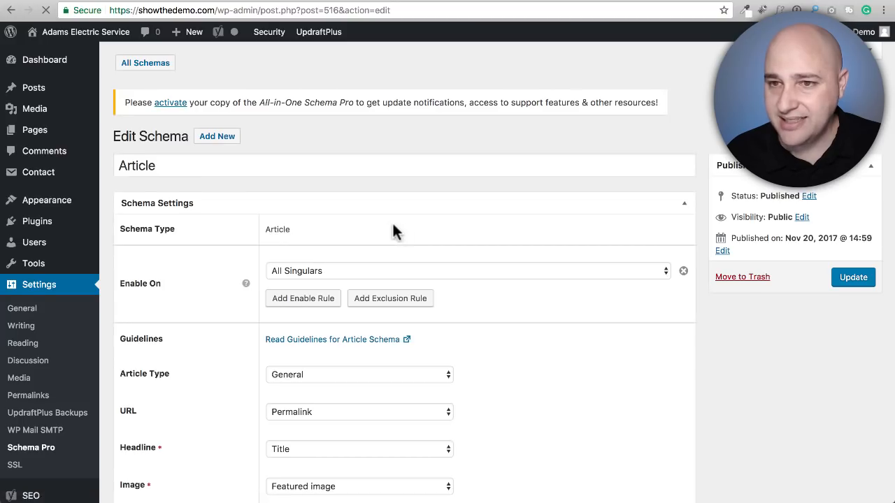
# - Set the Article schema's Article Type to BlogPosting and save the schema
pyautogui.scroll(-5, 368, 225)
pyautogui.scroll(-2, 321, 280)
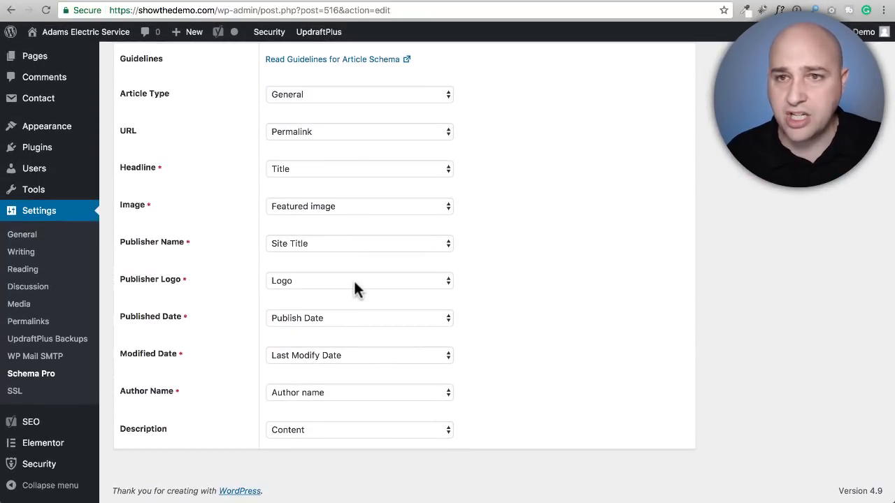
pyautogui.scroll(1, 354, 280)
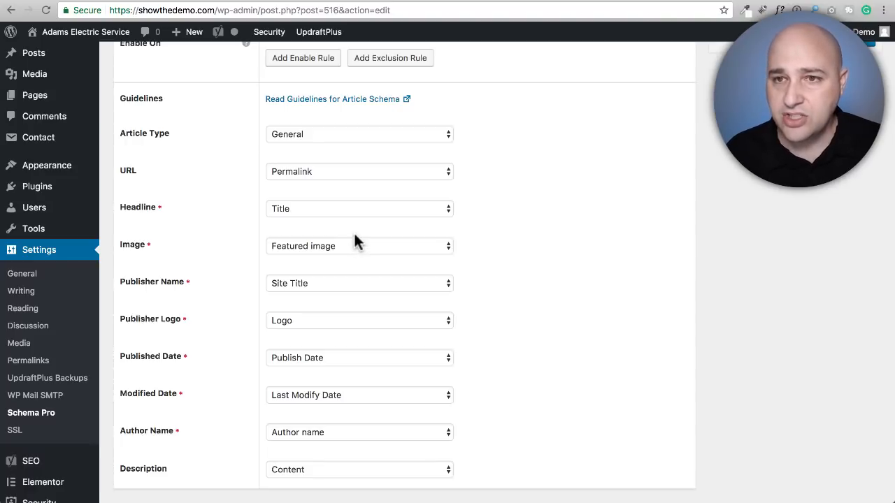
pyautogui.click(287, 134)
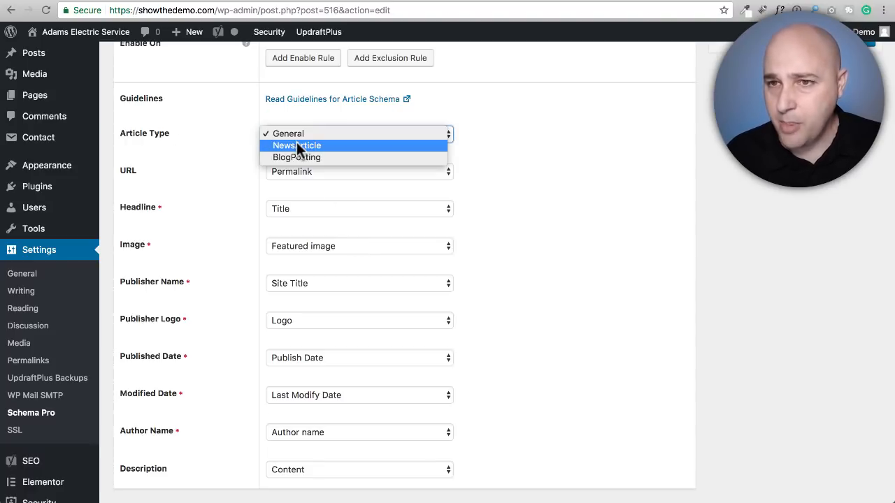
pyautogui.click(304, 156)
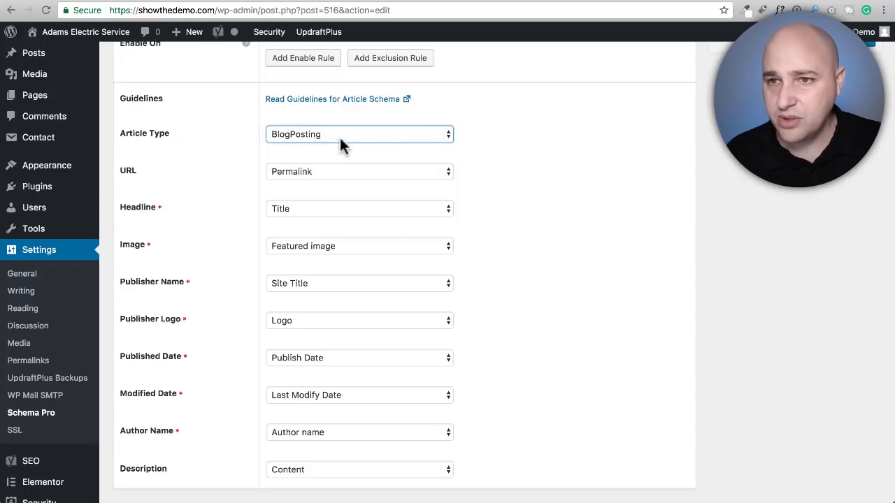
pyautogui.click(342, 142)
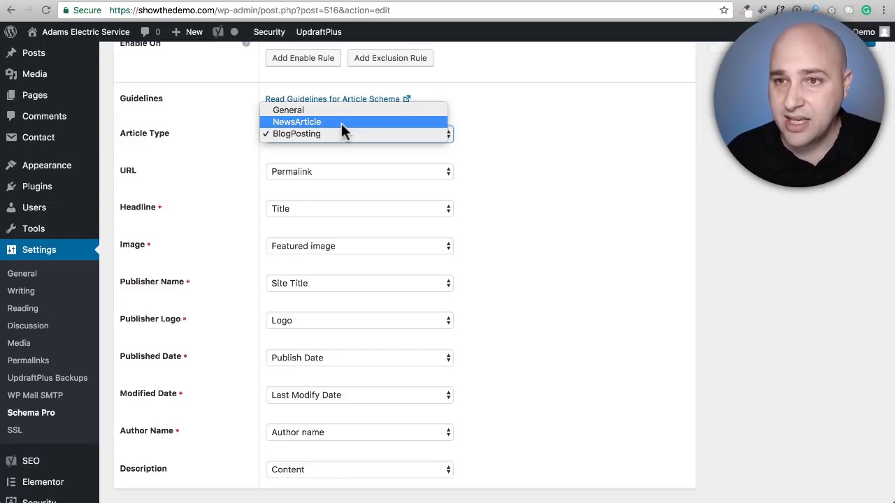
pyautogui.click(321, 134)
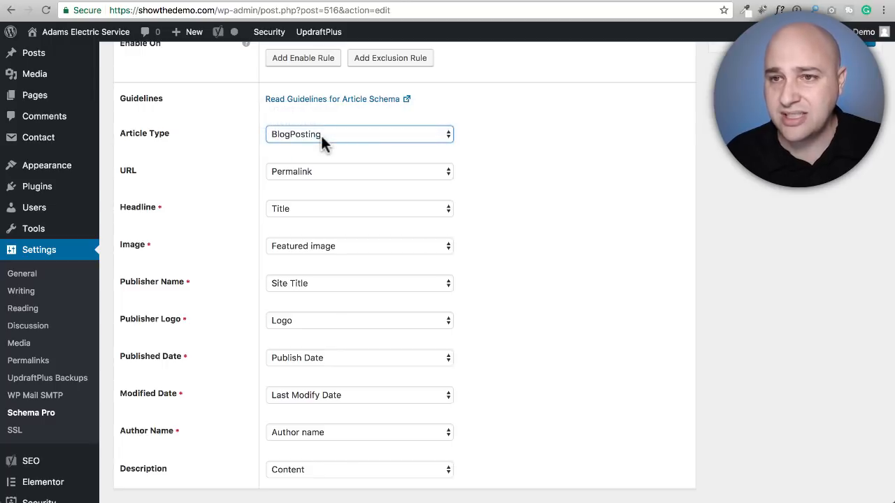
pyautogui.scroll(-2, 235, 180)
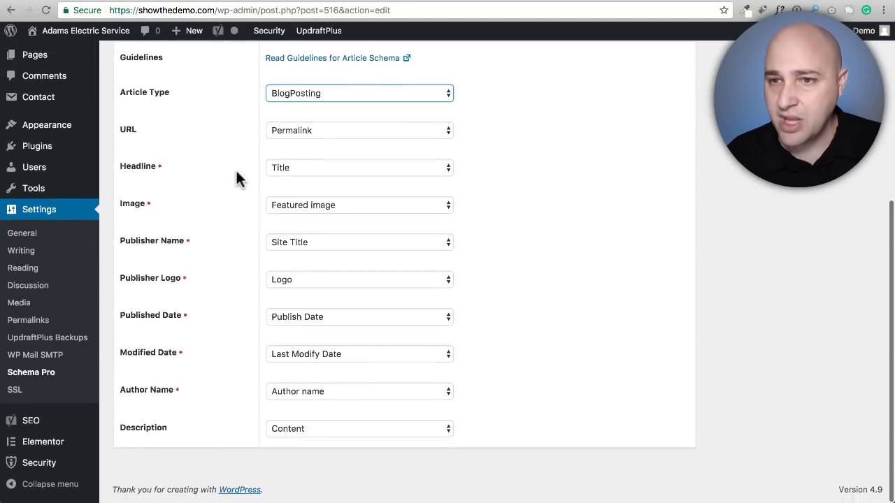
pyautogui.scroll(5, 581, 255)
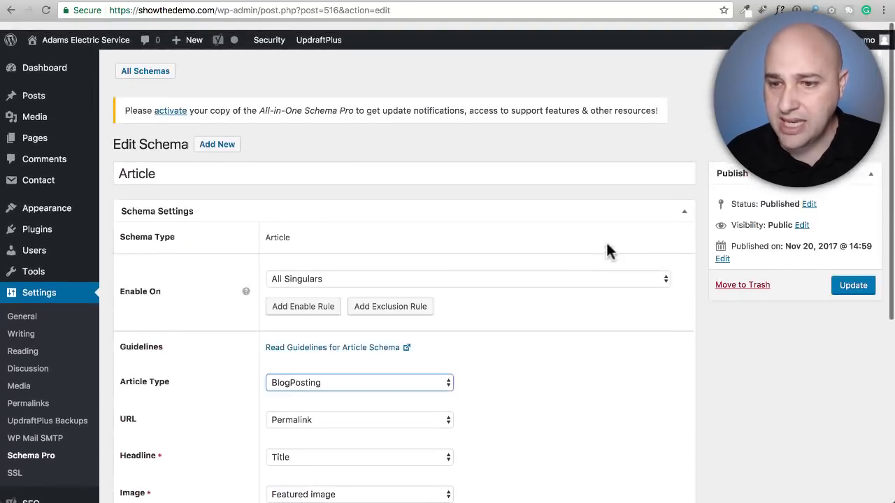
pyautogui.click(857, 280)
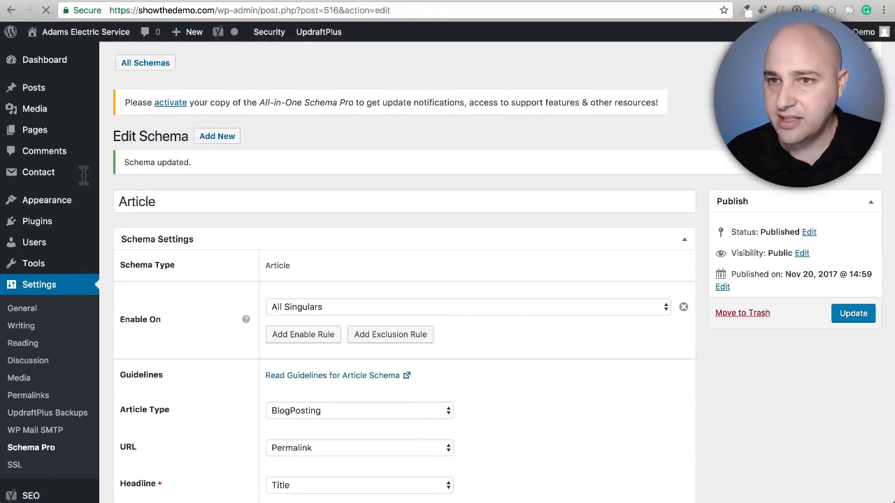
# - Open the "Hello world!" post for editing and collapse the Yoast SEO section to reach its Schema Pro settings
pyautogui.click(34, 90)
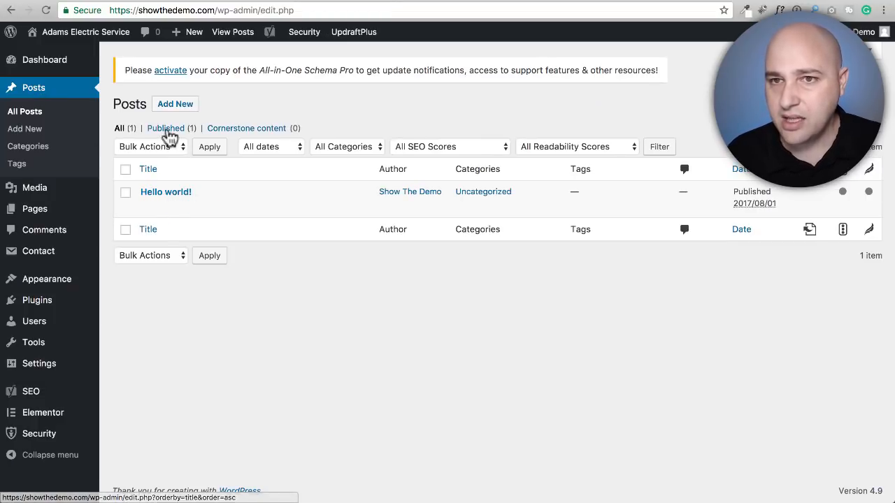
pyautogui.click(175, 192)
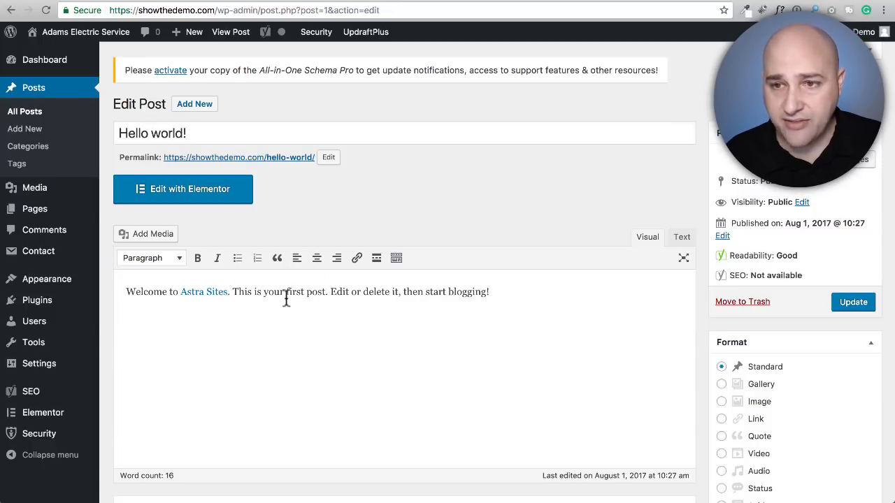
pyautogui.scroll(-10, 283, 294)
pyautogui.scroll(-3, 290, 291)
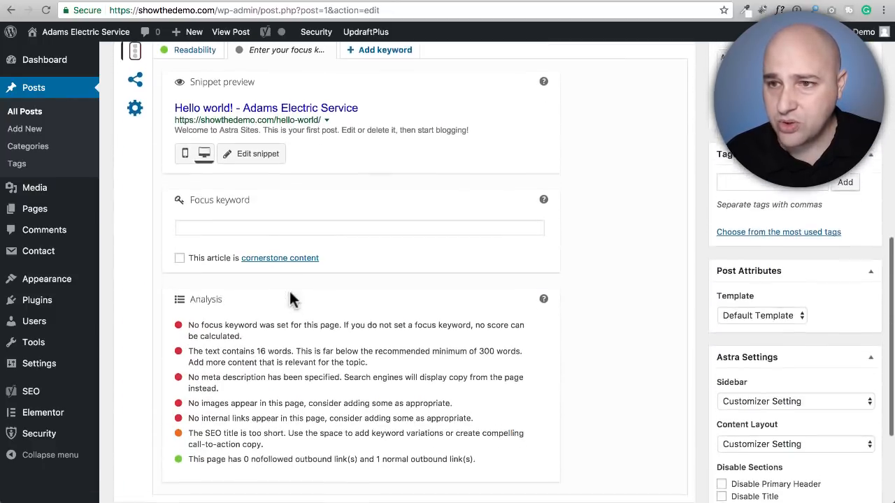
pyautogui.scroll(1, 292, 292)
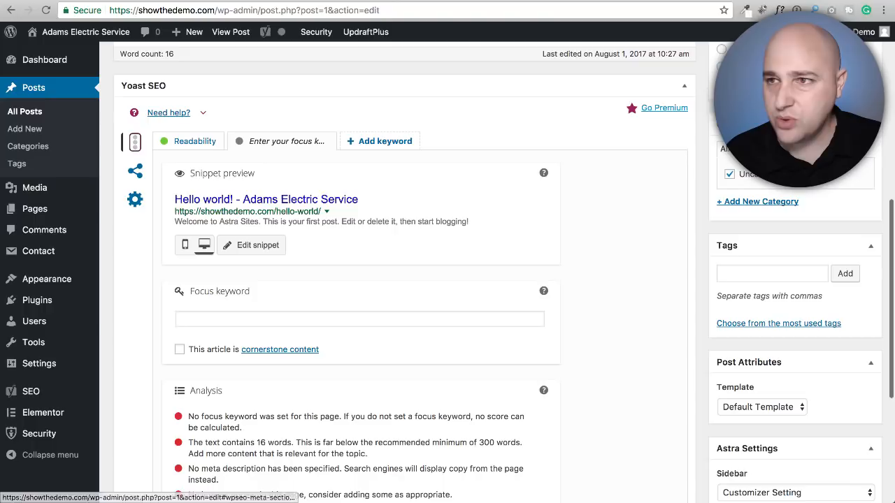
pyautogui.click(684, 86)
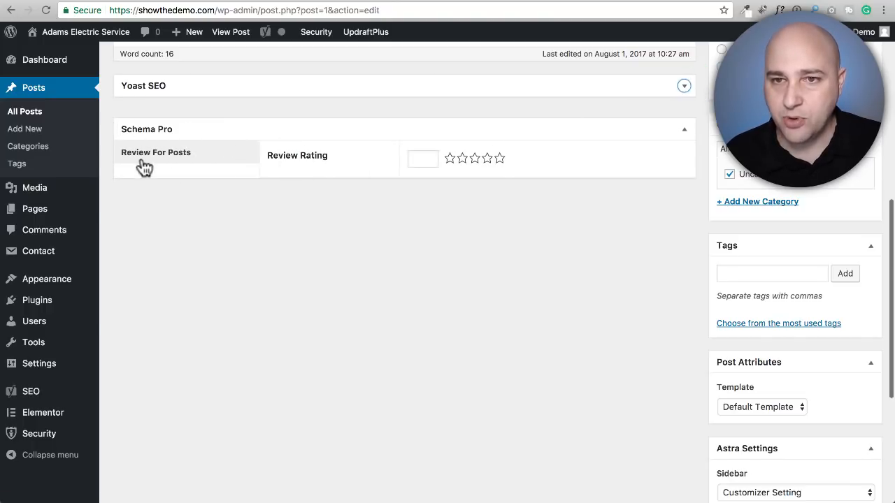
# - Try star ratings for the post's Review Rating and fine-tune the value to 3.5
pyautogui.click(488, 160)
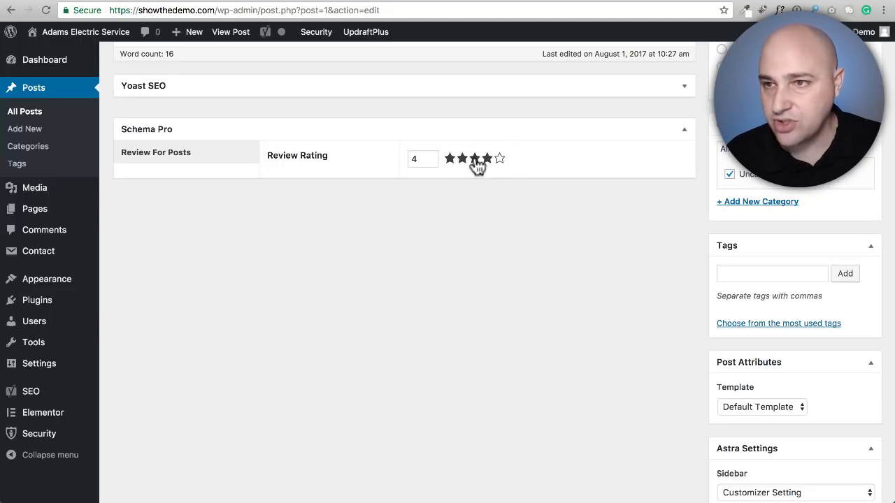
pyautogui.click(476, 163)
pyautogui.click(428, 154)
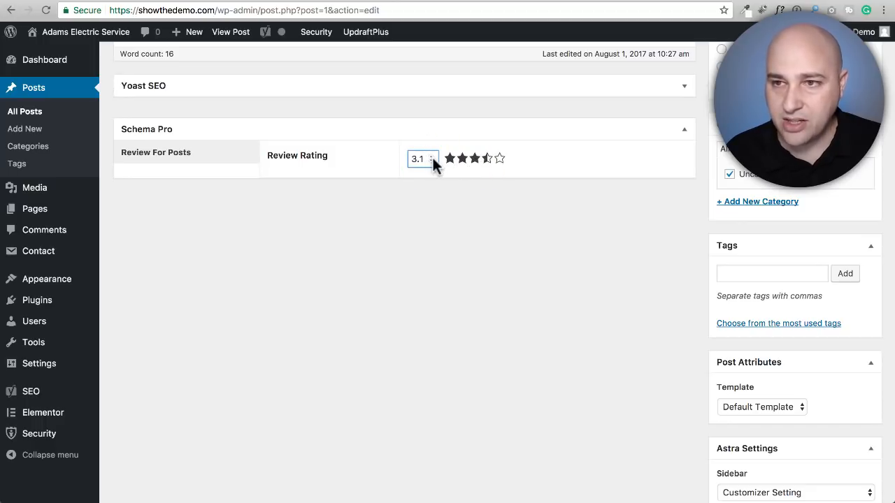
pyautogui.click(431, 155)
pyautogui.click(431, 155)
pyautogui.click(432, 155)
pyautogui.click(431, 155)
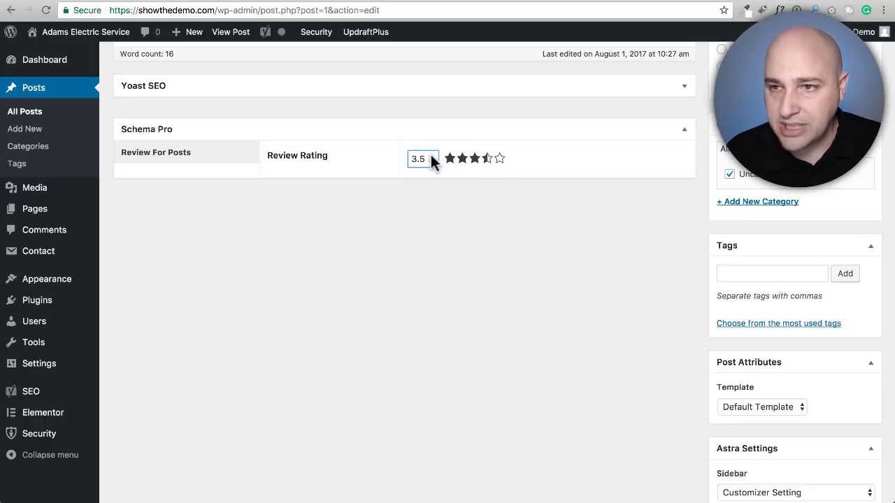
pyautogui.click(439, 190)
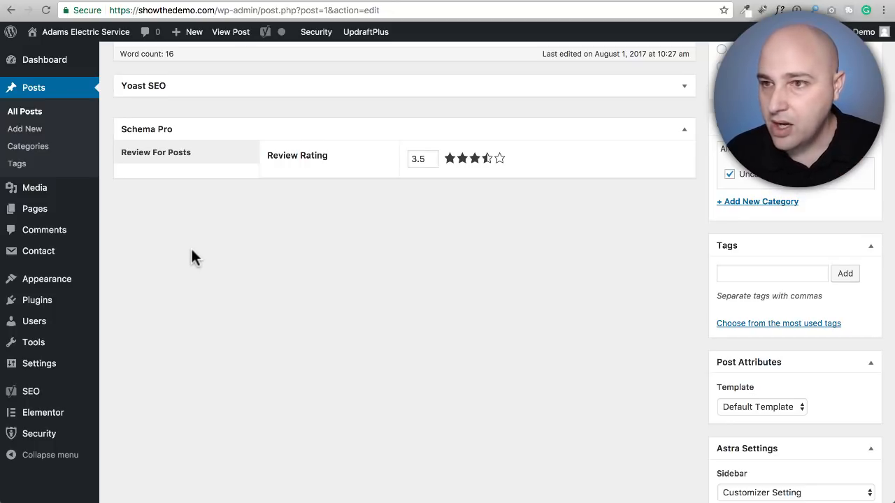
# - Create a post titled "Amazon Echo" with the text "Voice-activated speaker.", a Review Rating of 5 and a speaker featured image, and publish it
pyautogui.scroll(2, 191, 247)
pyautogui.click(39, 139)
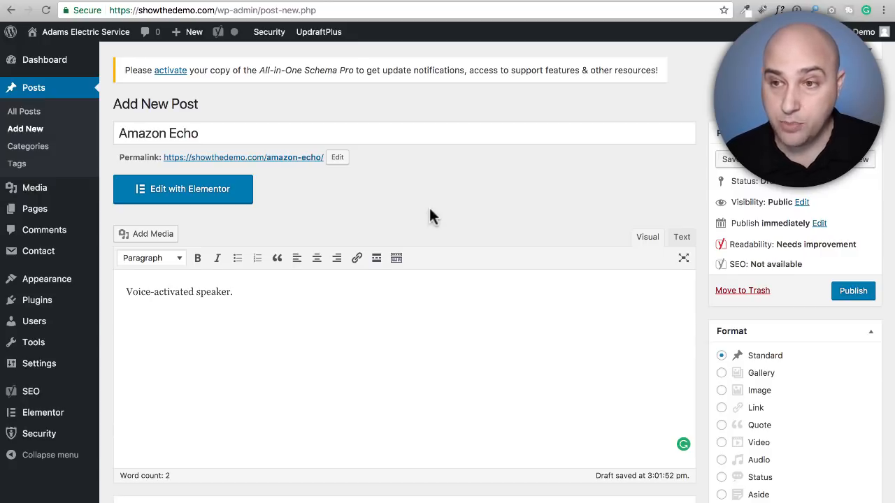
pyautogui.scroll(-3, 429, 210)
pyautogui.scroll(-3, 249, 205)
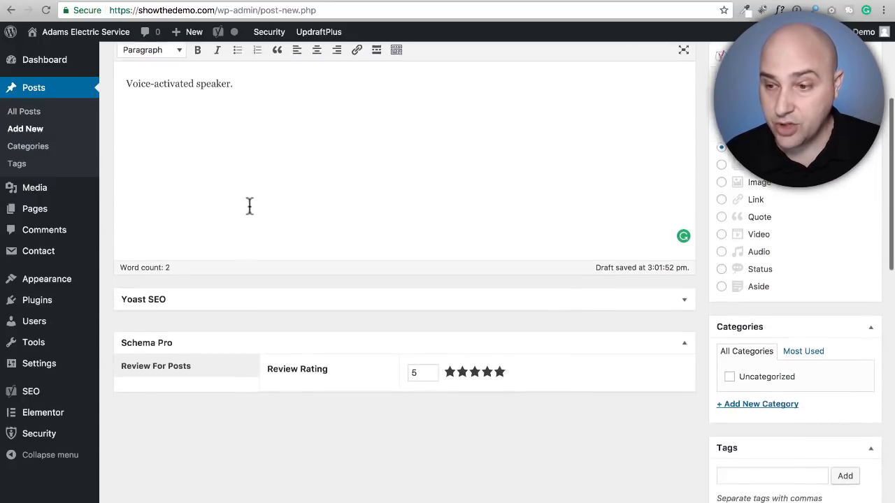
pyautogui.scroll(-4, 489, 381)
pyautogui.scroll(-5, 661, 390)
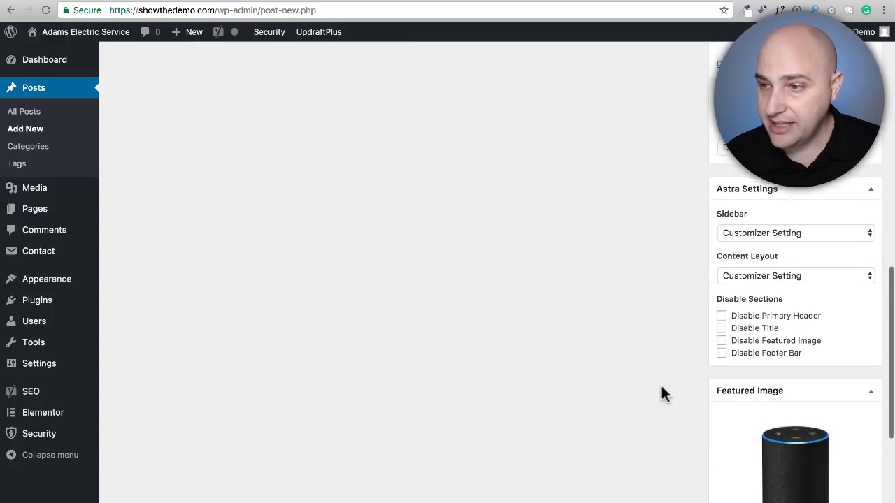
pyautogui.scroll(15, 616, 307)
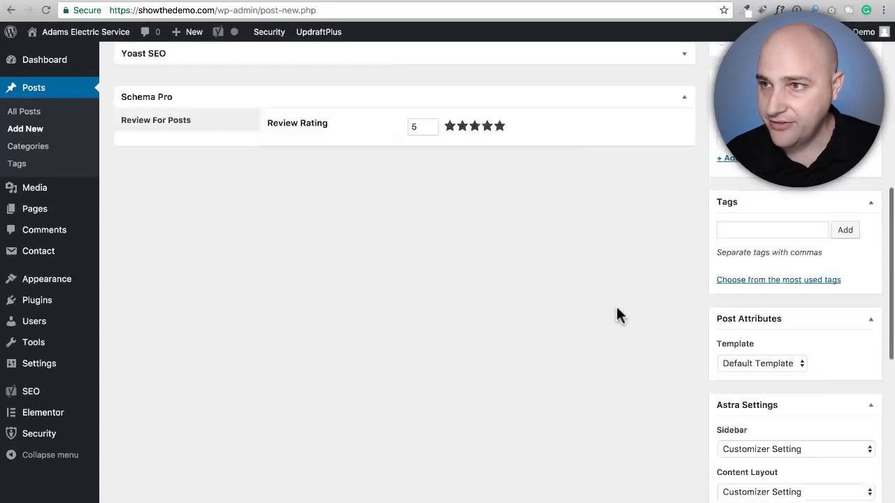
pyautogui.click(858, 224)
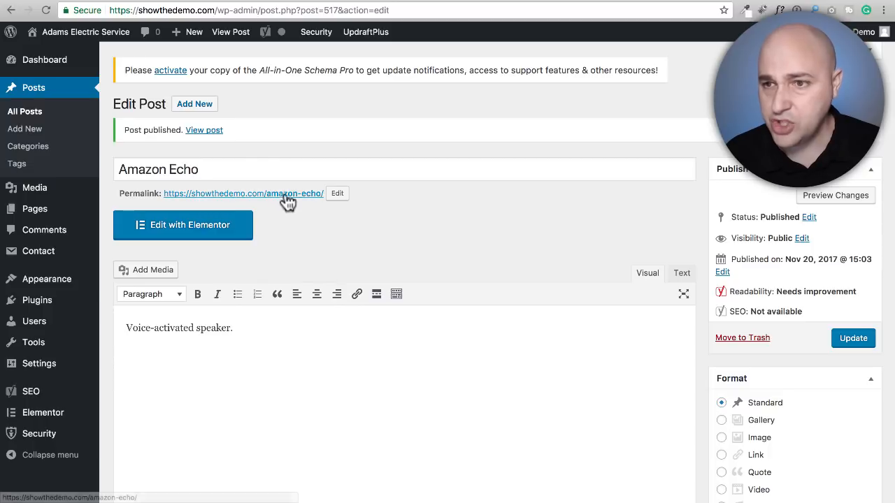
# - View the published Amazon Echo post and look through its featured image, title and content
pyautogui.click(210, 132)
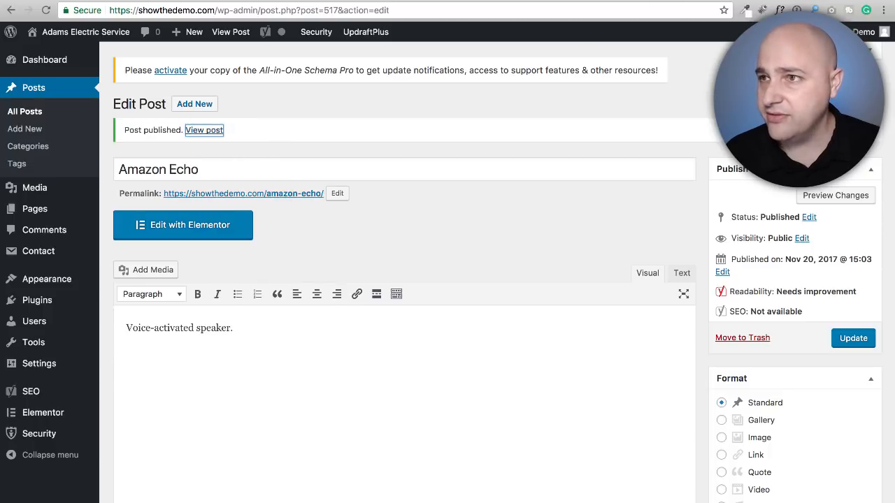
pyautogui.scroll(-5, 359, 205)
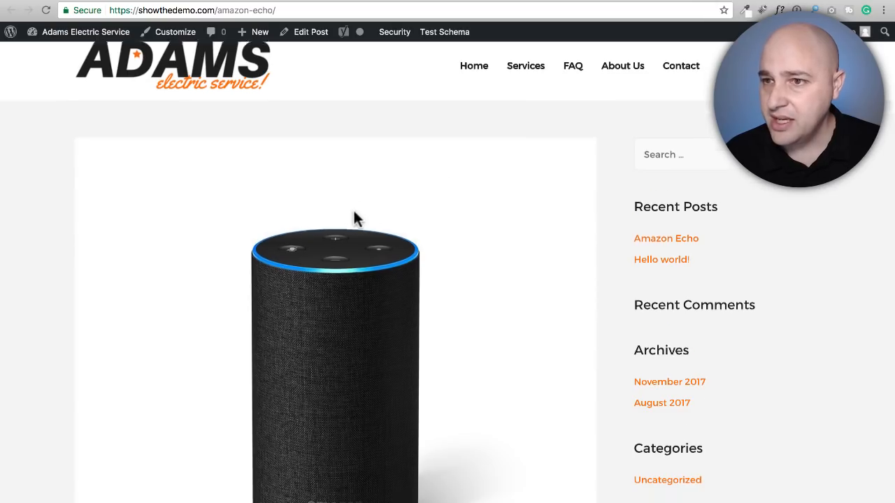
pyautogui.scroll(-2, 359, 213)
pyautogui.scroll(-2, 359, 205)
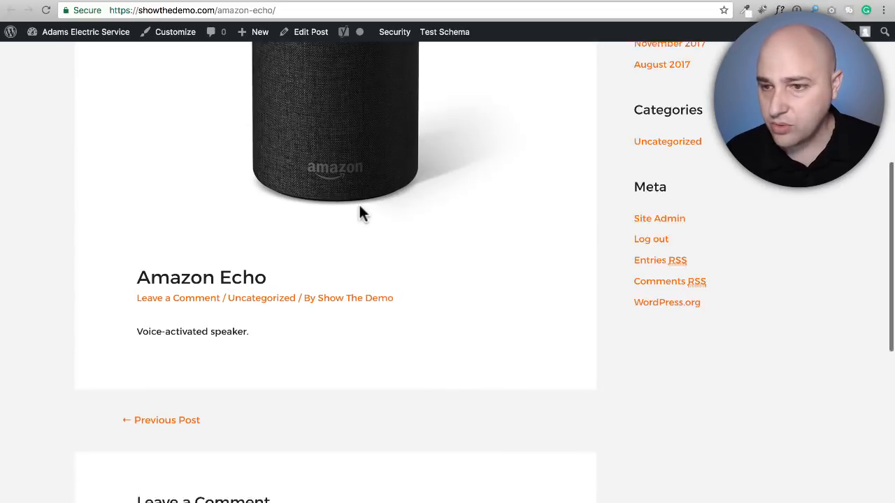
pyautogui.scroll(12, 360, 205)
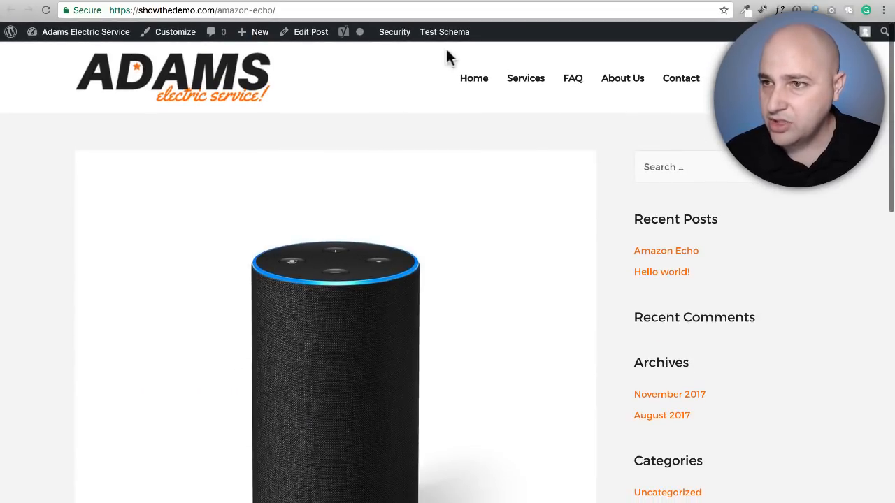
# - Test the Amazon Echo post in Google's Structured Data Testing Tool and inspect the detected Review item's properties
pyautogui.click(458, 33)
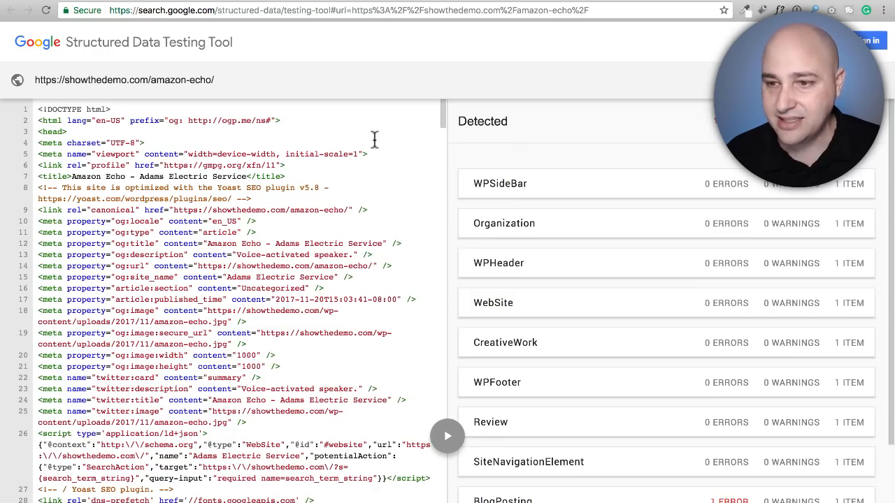
pyautogui.scroll(-2, 586, 197)
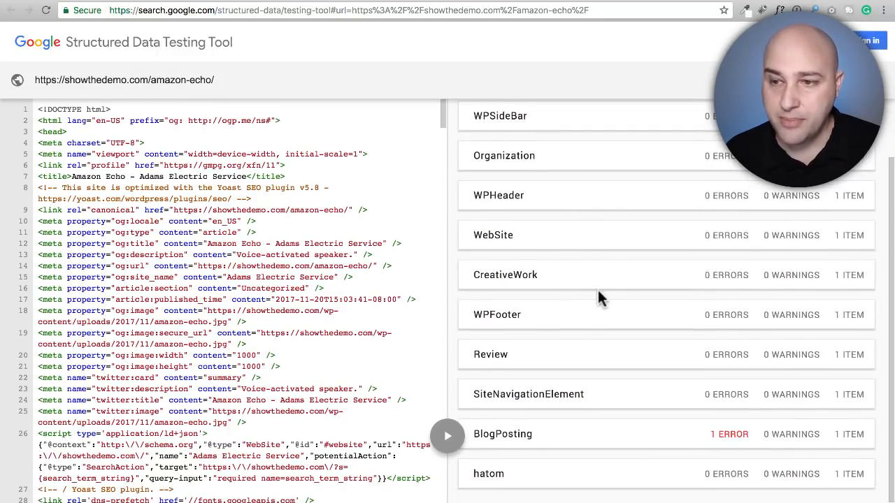
pyautogui.click(563, 357)
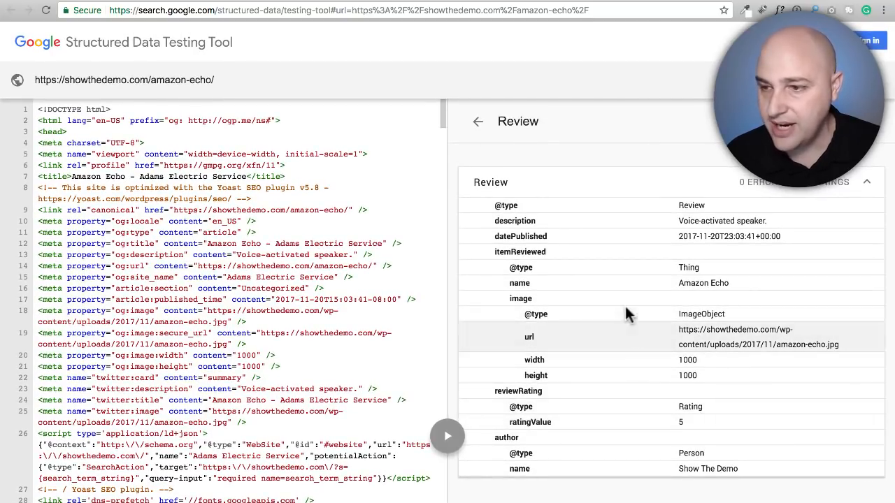
pyautogui.click(479, 126)
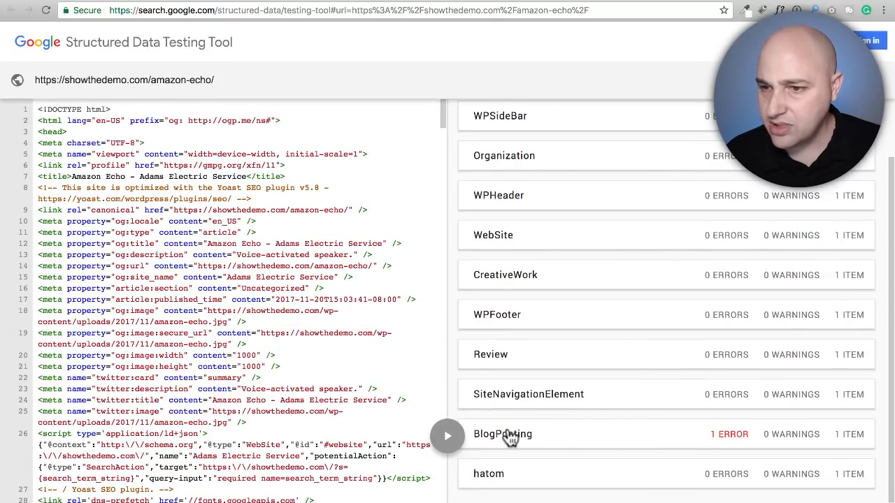
# - Inspect the BlogPosting item's properties down to the publisher logo, and return to the list of detected items
pyautogui.click(568, 439)
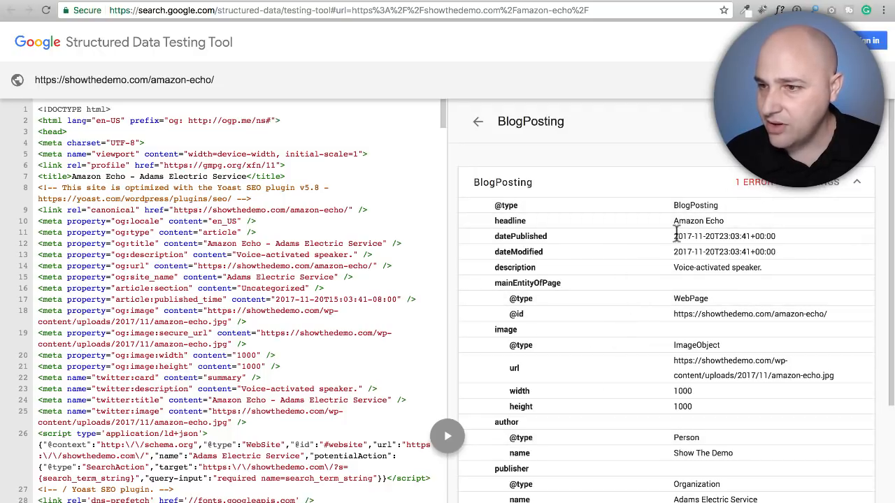
pyautogui.scroll(-2, 675, 228)
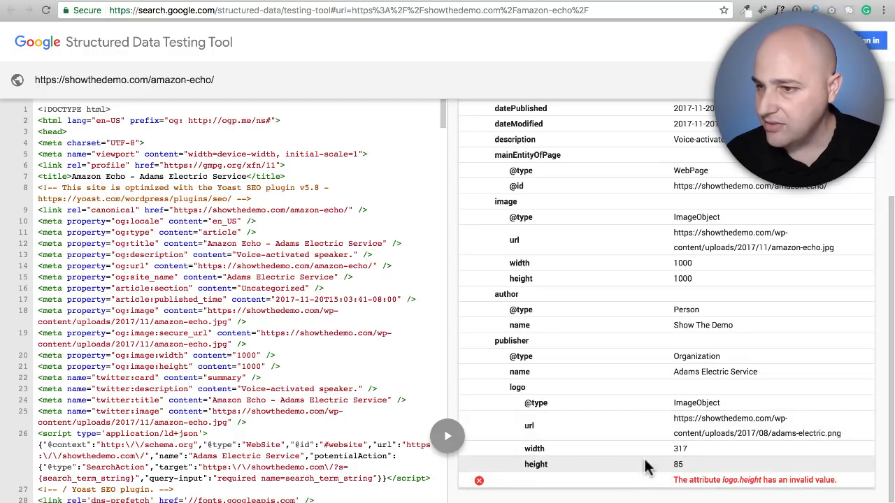
pyautogui.scroll(3, 670, 461)
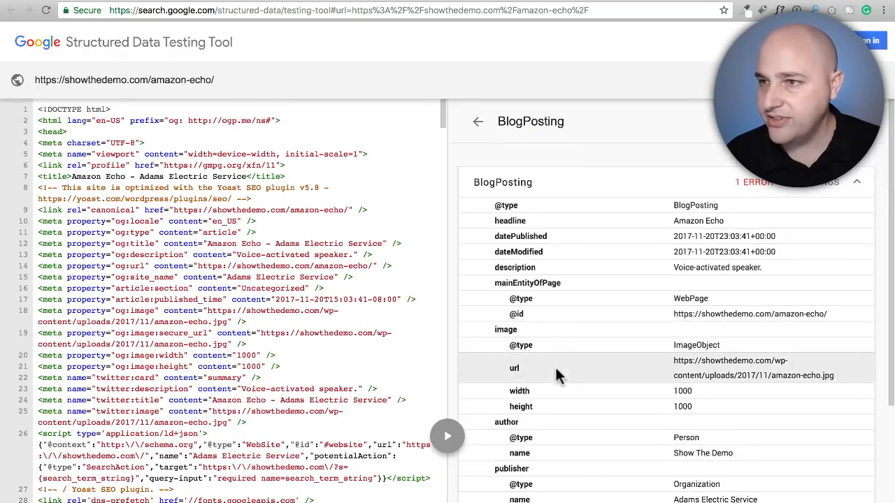
pyautogui.click(480, 126)
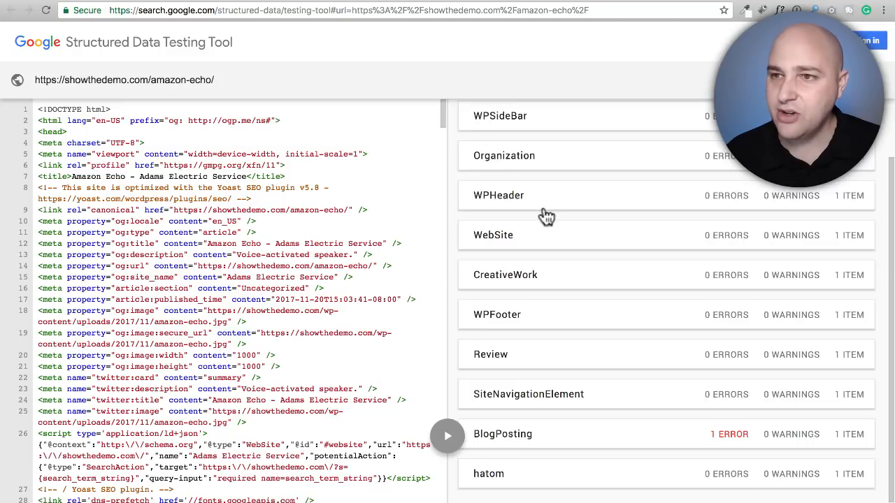
# - Look over the annual and lifetime license plans on the Schema Pro pricing page, and switch to the WPCrafter home page
pyautogui.scroll(2, 609, 327)
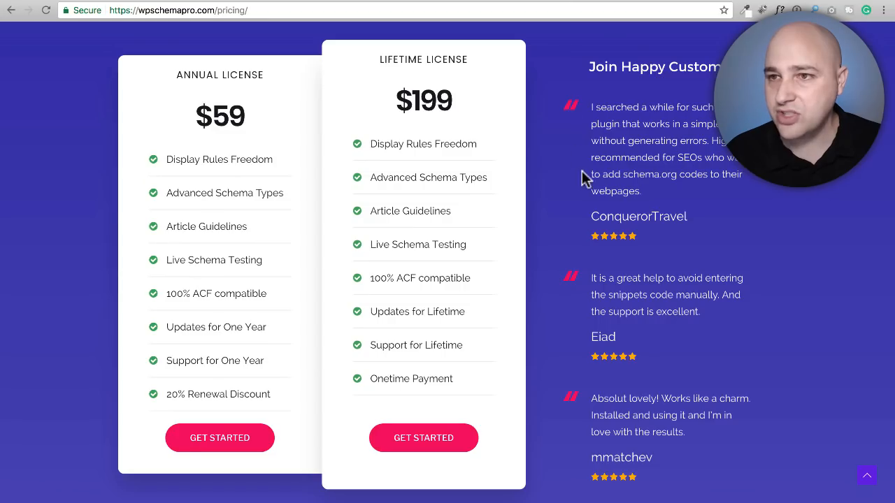
pyautogui.scroll(3, 579, 175)
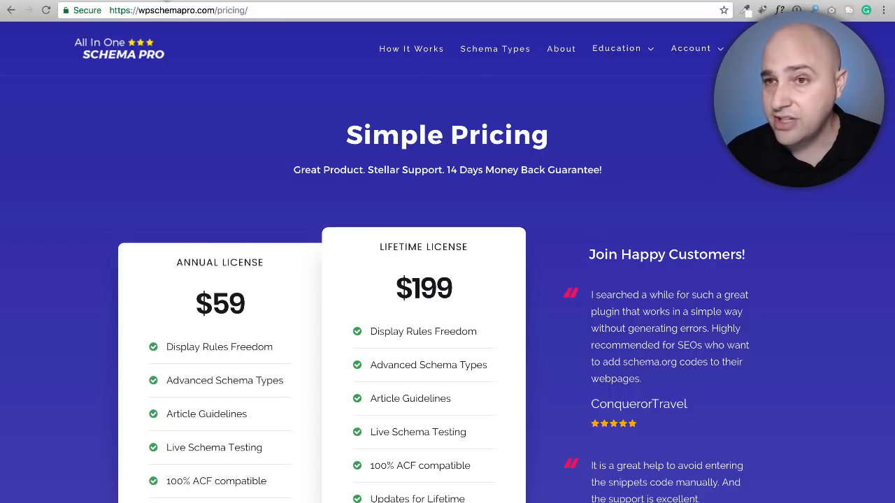
pyautogui.click(164, 1)
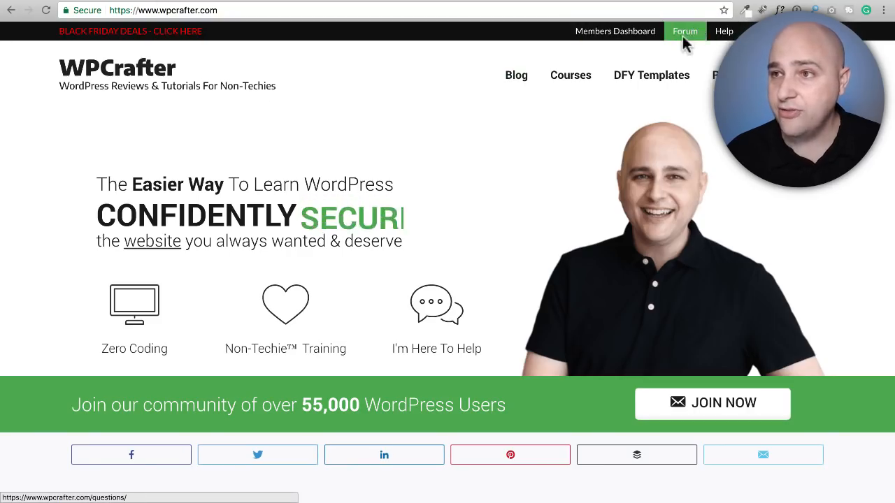